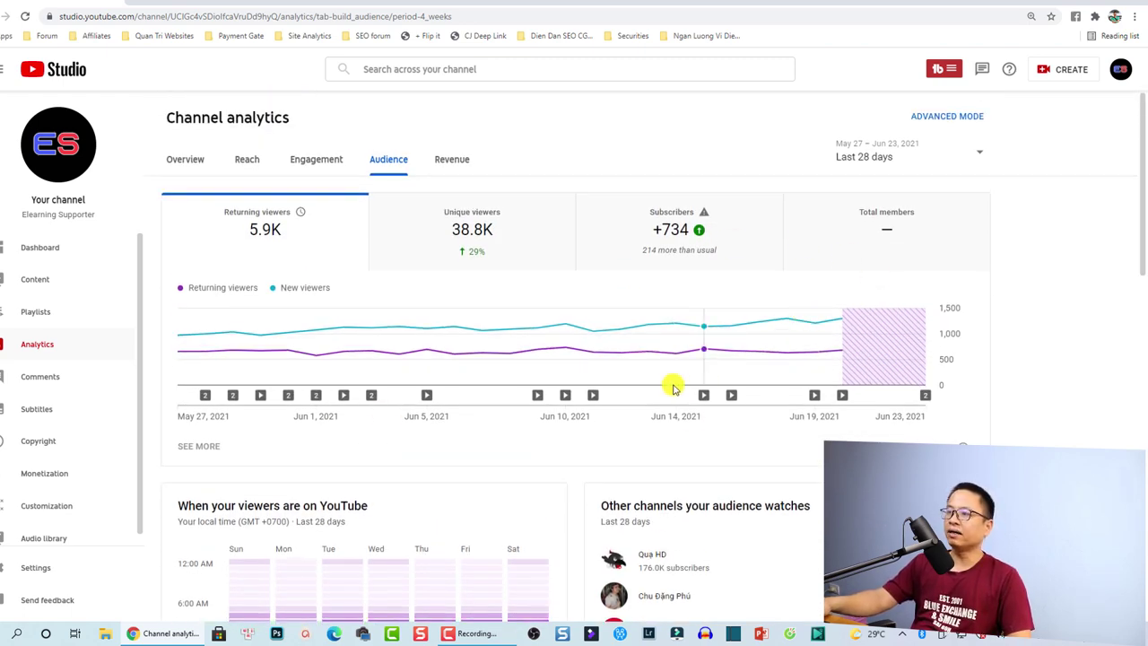
# Step: View the channel's revenue analytics and go to the channel dashboard through TubeBuddy's shortcuts
pyautogui.moveTo(691, 383)
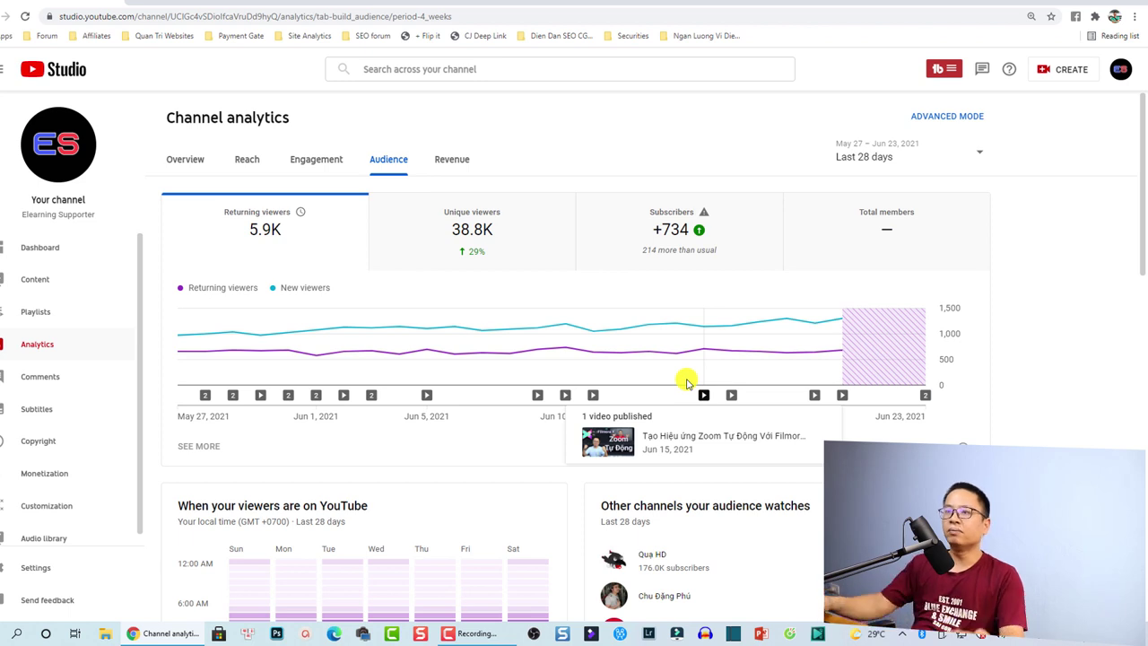
pyautogui.click(452, 161)
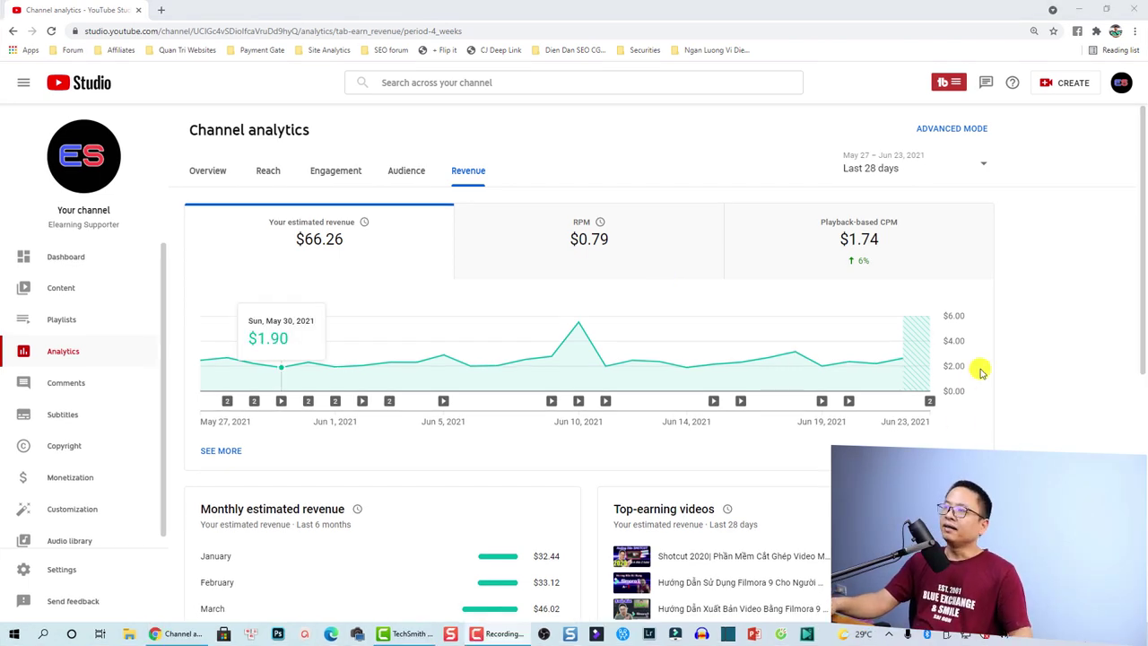
pyautogui.click(961, 87)
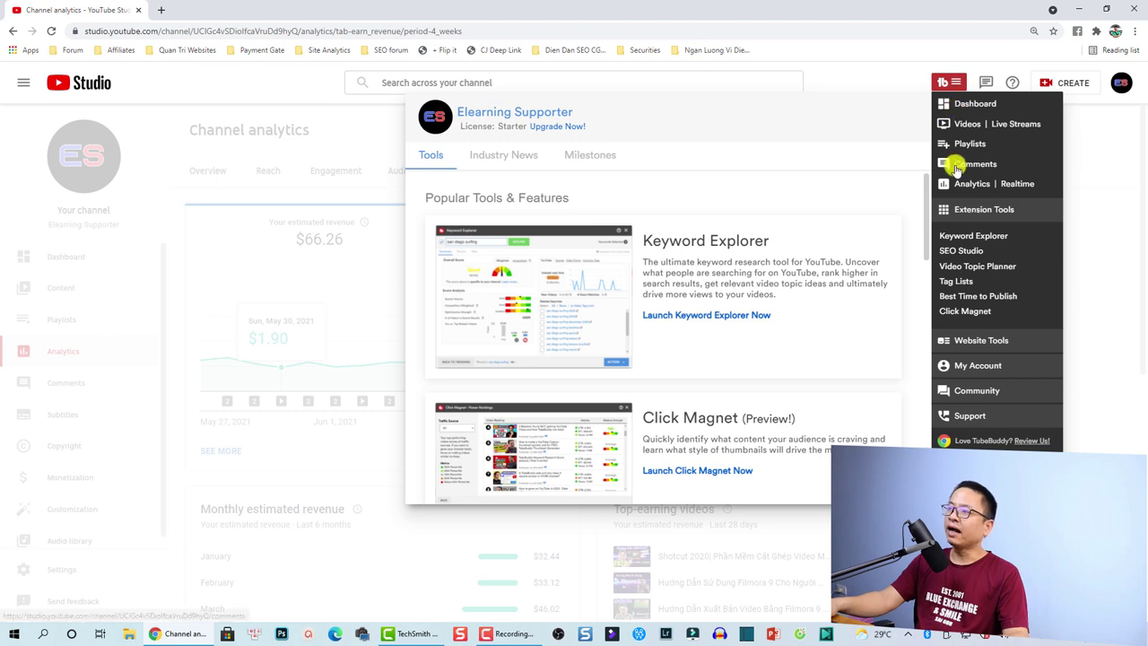
pyautogui.click(966, 106)
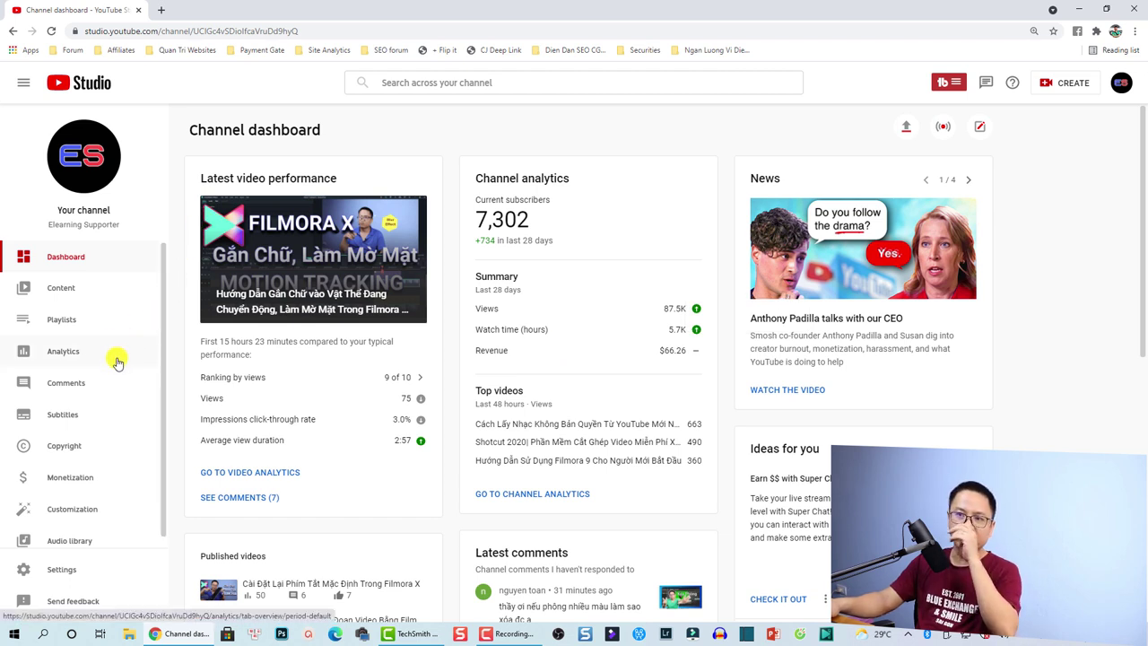
# Step: Open the channel's uploaded content and bring up the TubeBuddy options for the newest video
pyautogui.click(63, 289)
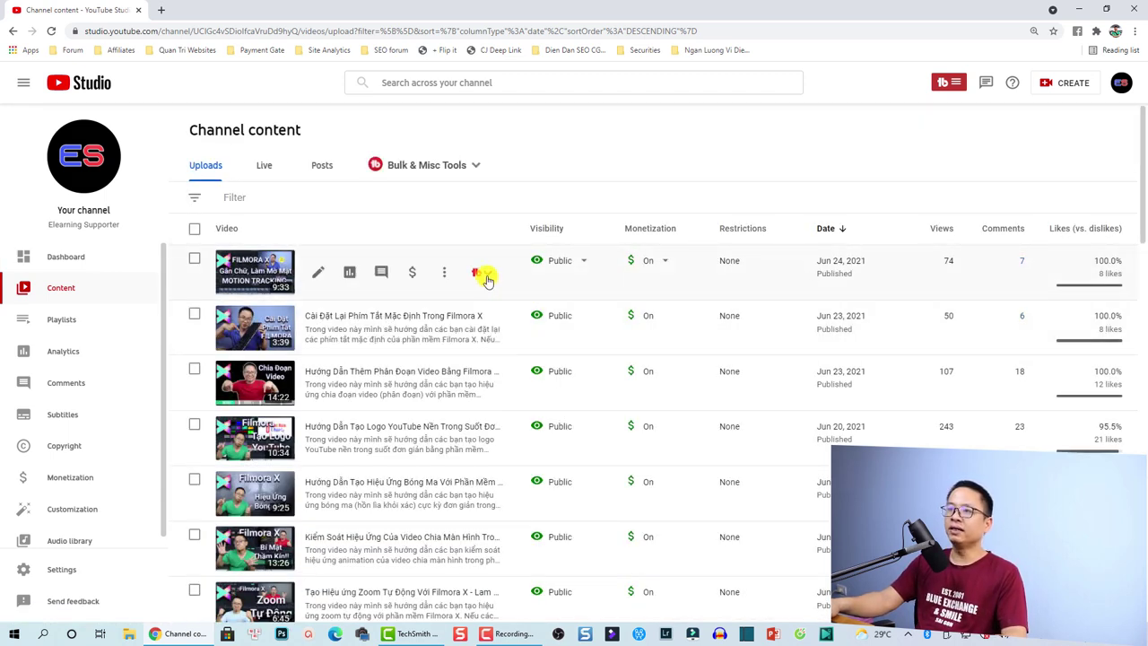
pyautogui.click(489, 283)
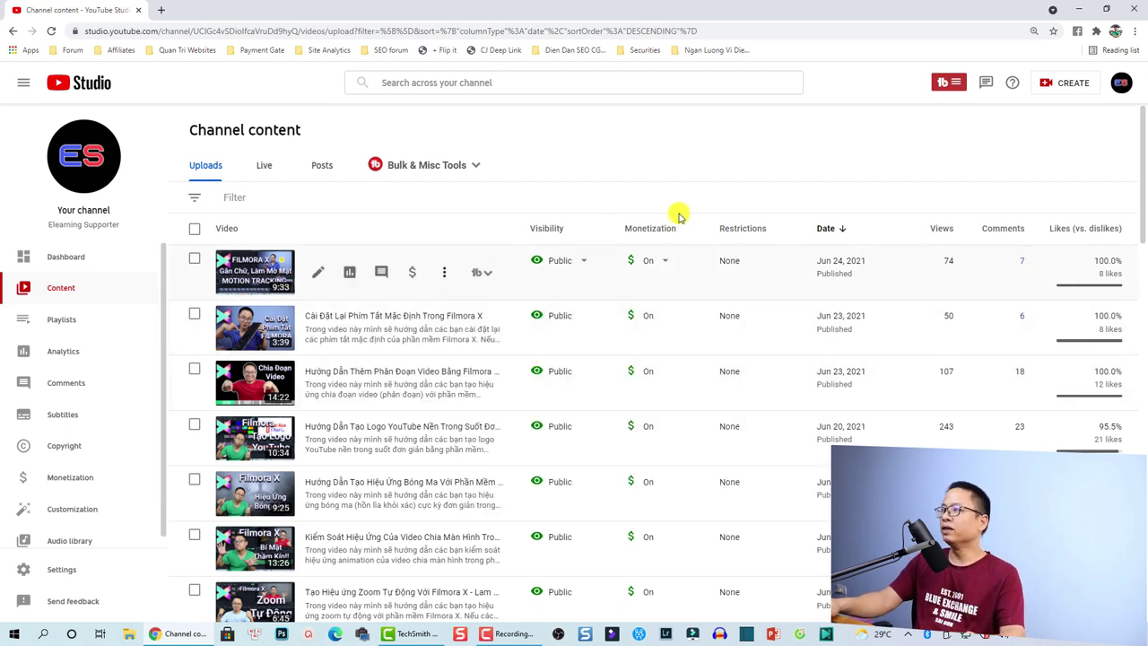
# Step: Launch TubeBuddy's Keyword Explorer and analyse the suggested keyword "filmora x tutorial"
pyautogui.moveTo(958, 83)
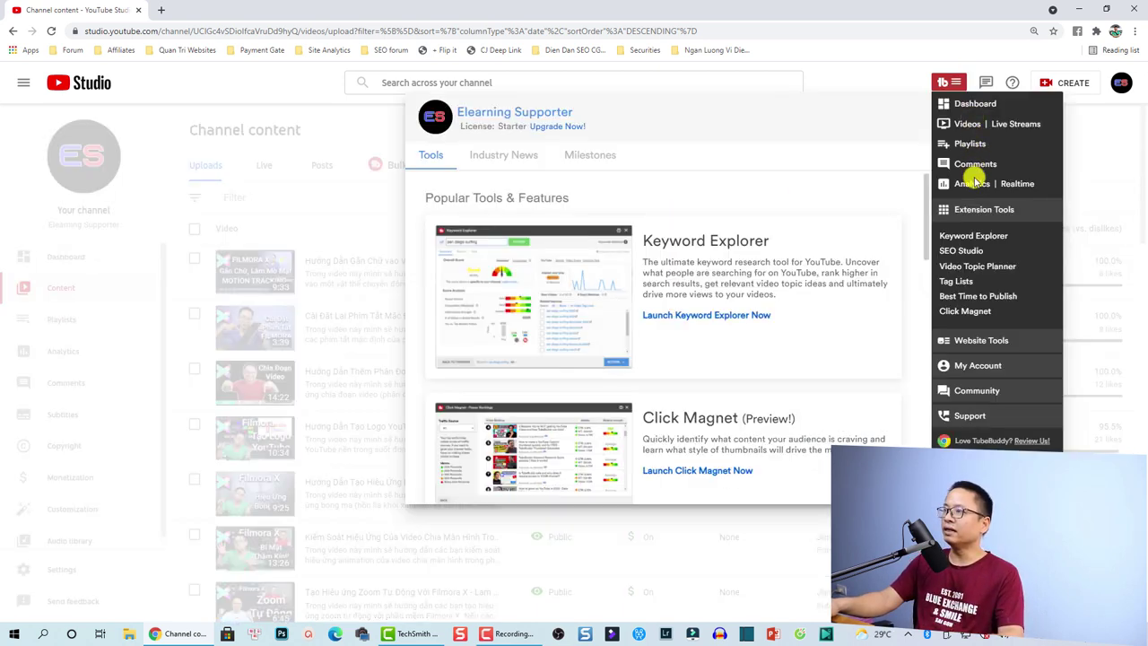
pyautogui.click(975, 238)
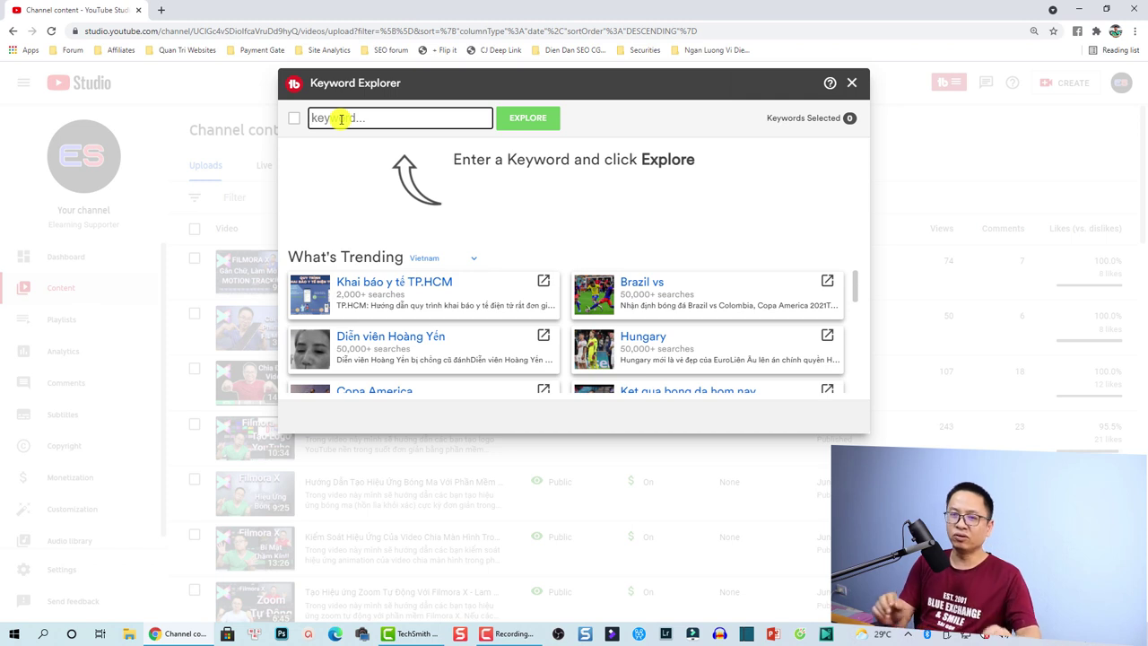
pyautogui.write('Filmora')
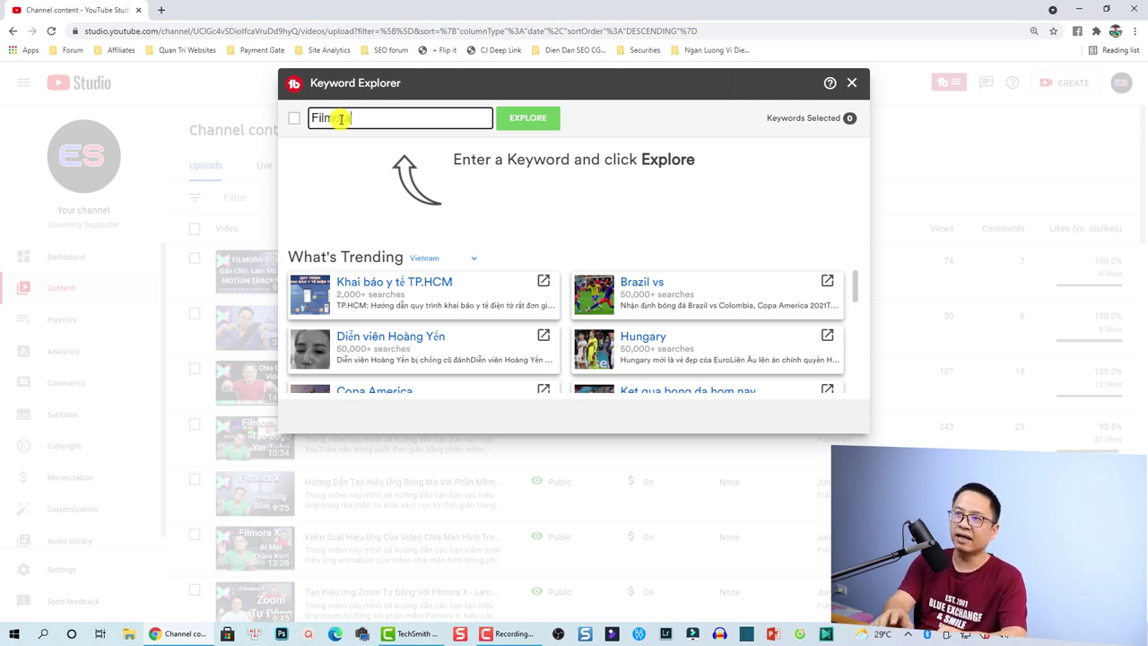
pyautogui.write(' X huwong')
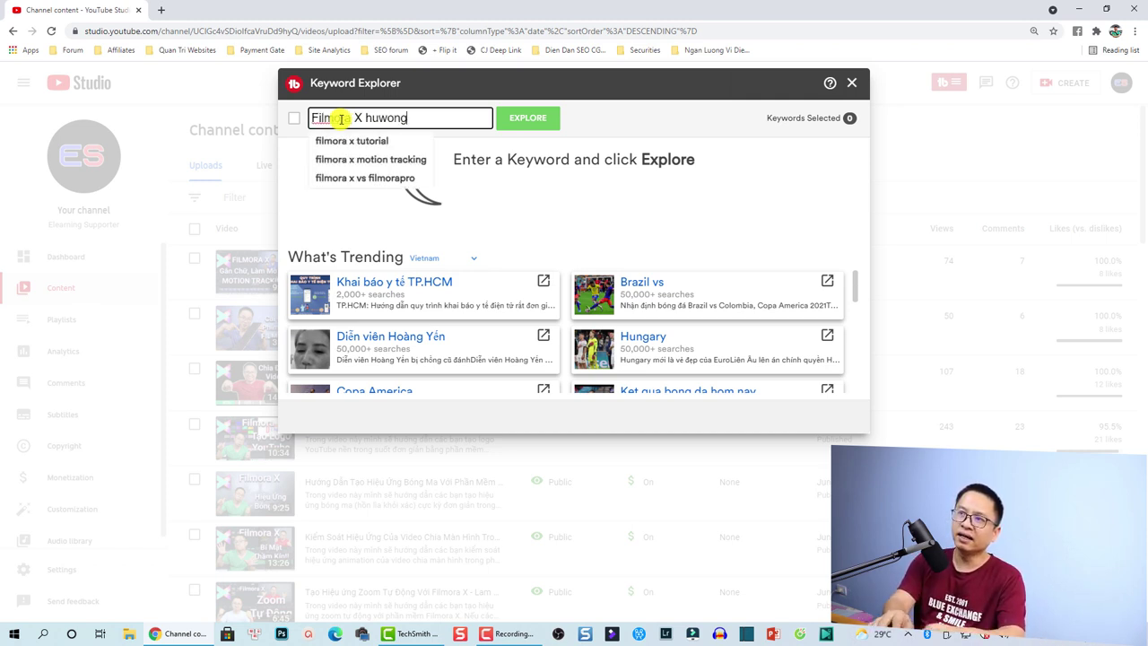
pyautogui.press('BackSpace')
pyautogui.press('BackSpace')
pyautogui.press('BackSpace')
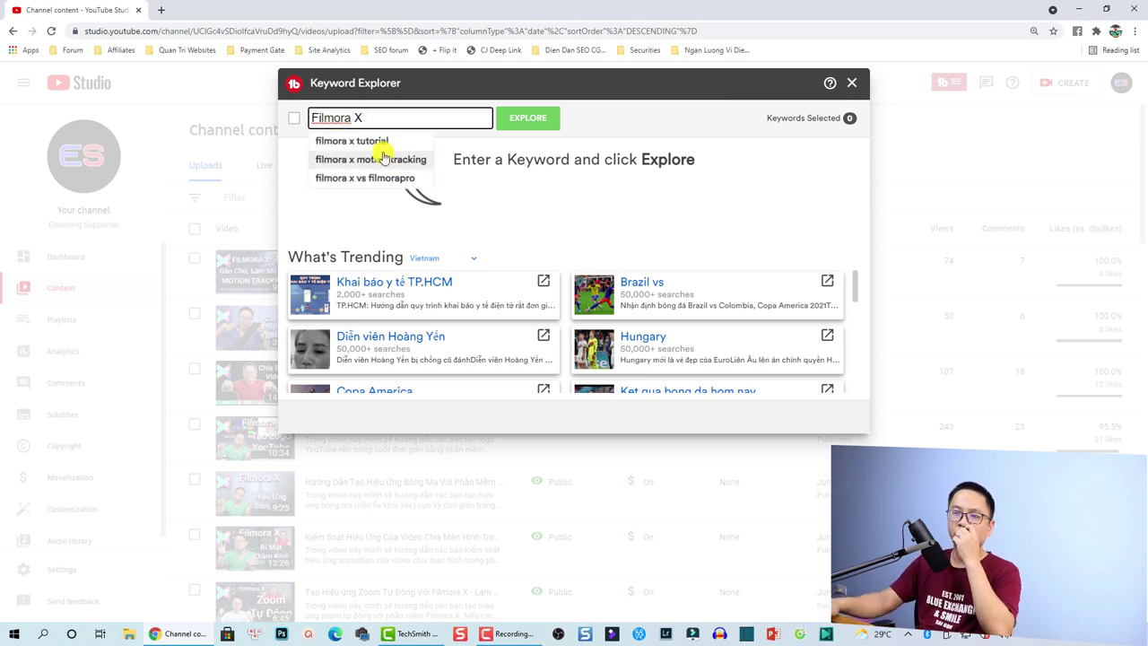
pyautogui.click(360, 142)
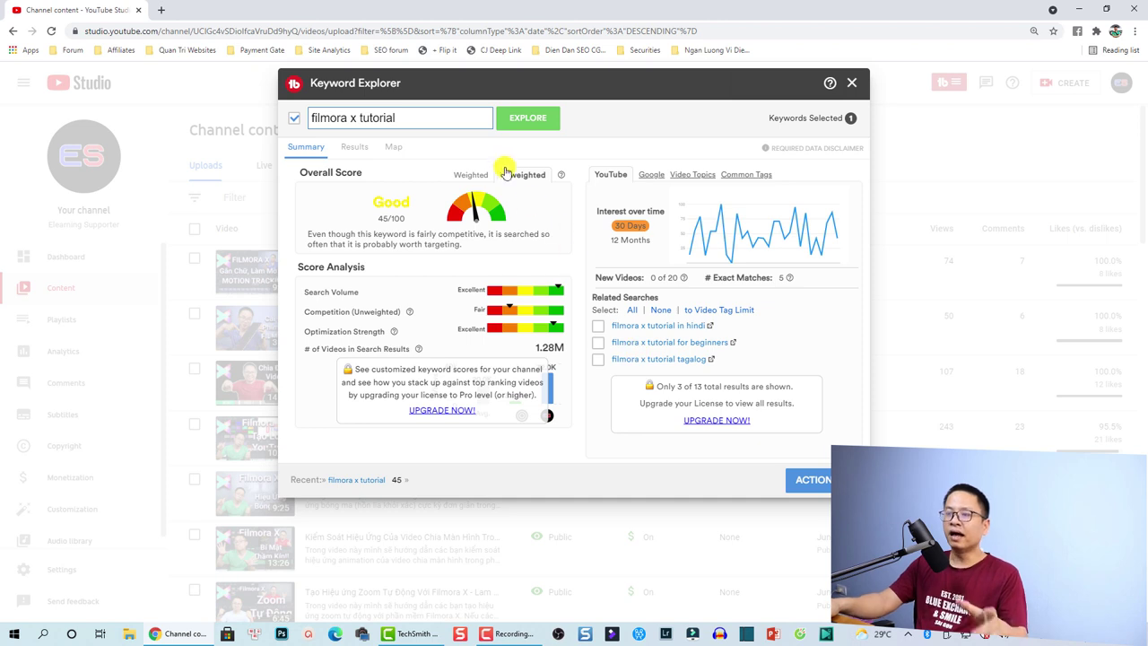
# Step: Start UniKey for Vietnamese typing and analyse the keyword "hướng dẫn filmora" in the Keyword Explorer
pyautogui.moveTo(417, 114); pyautogui.dragTo(295, 116)
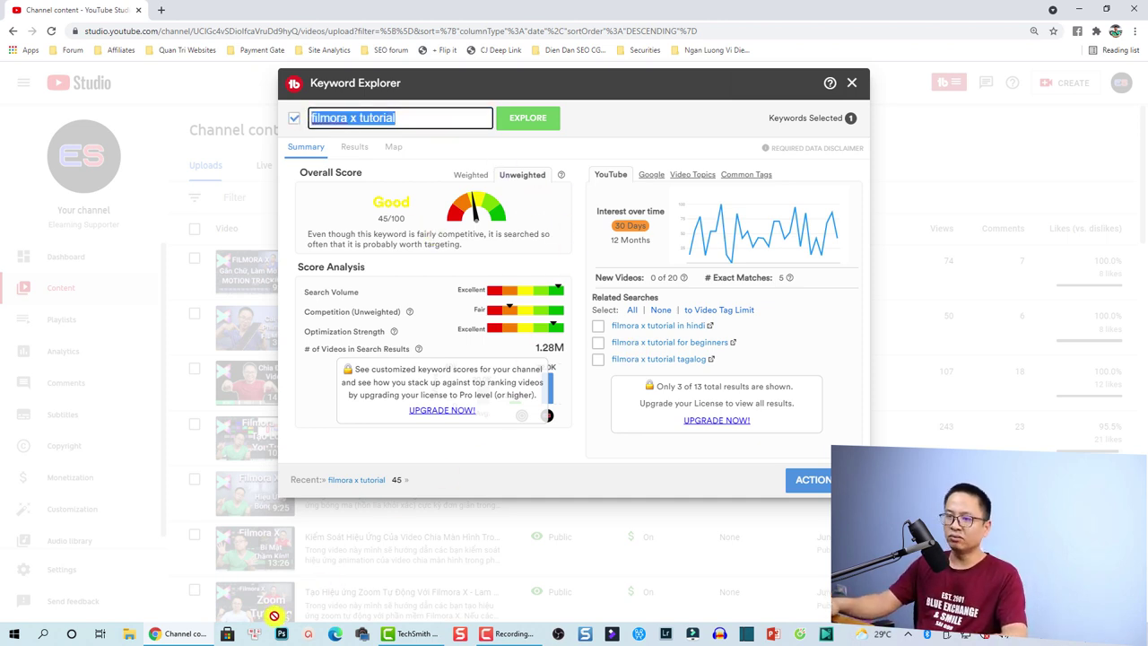
pyautogui.click(258, 634)
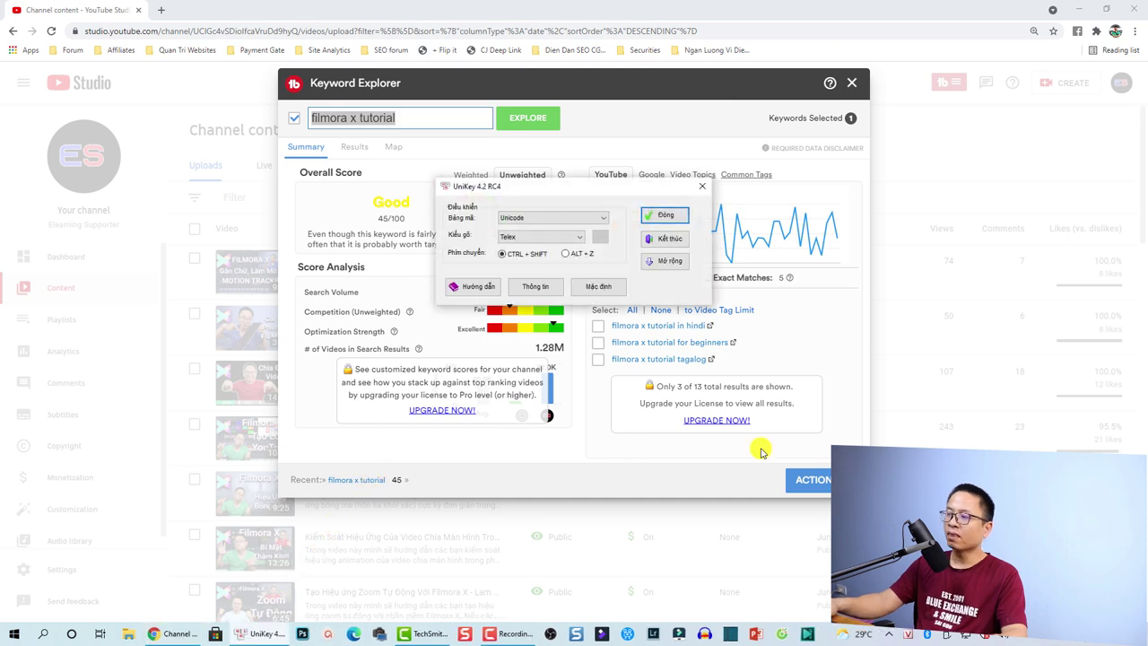
pyautogui.click(415, 120)
pyautogui.hotkey('ctrl', 'a')
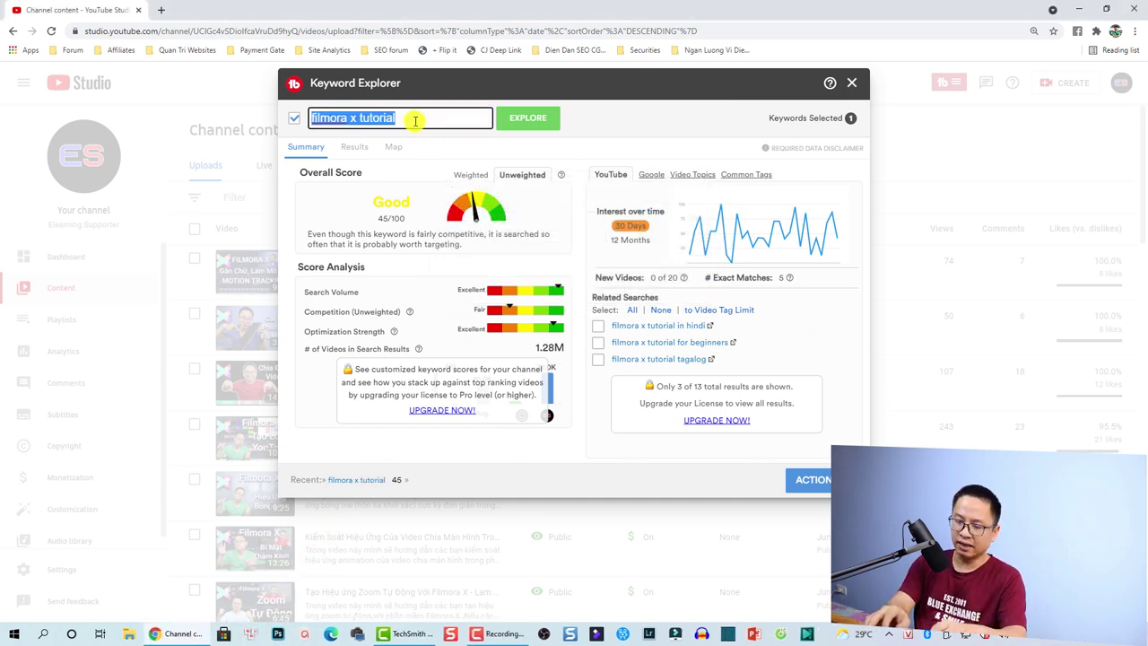
pyautogui.write('H')
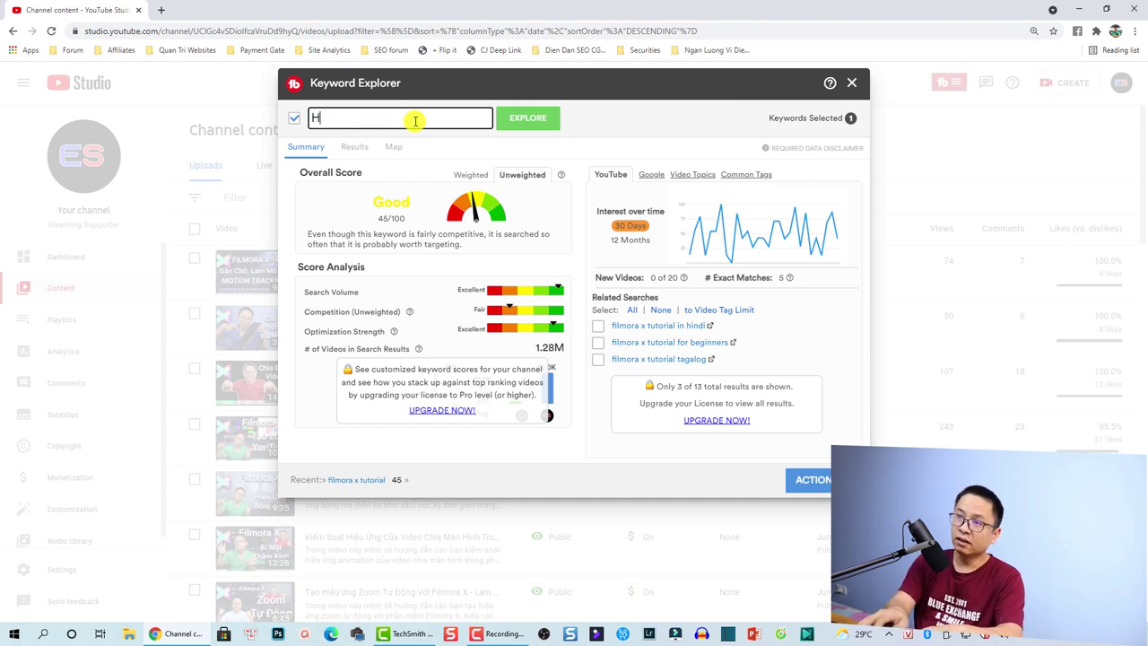
pyautogui.write('ướng dẫn ')
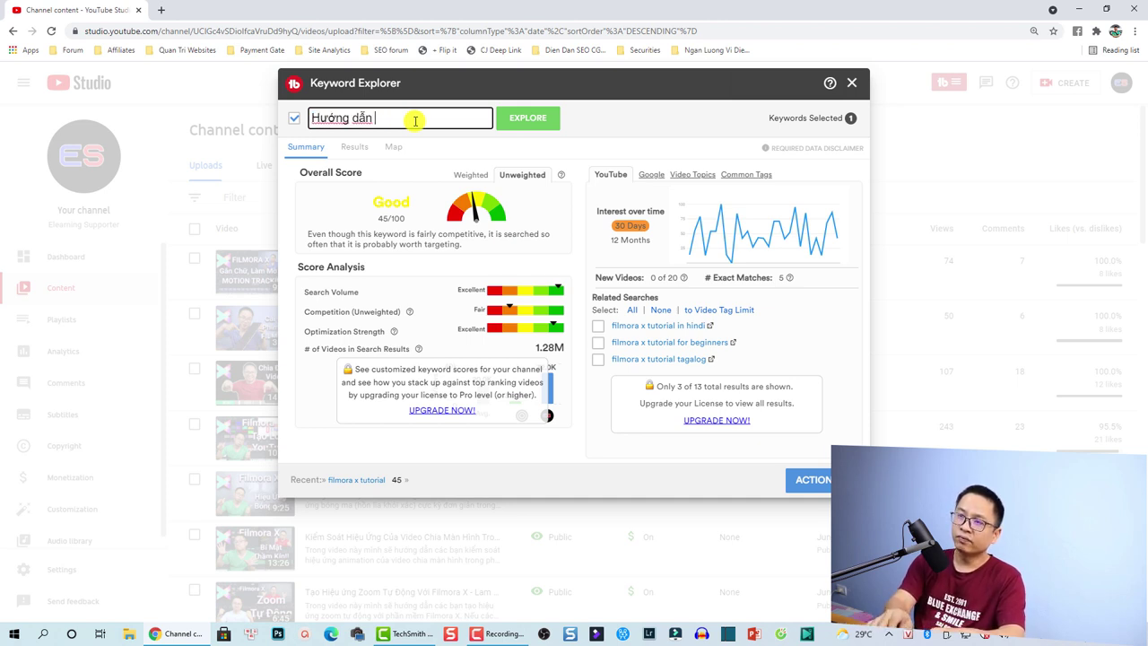
pyautogui.write('filmora')
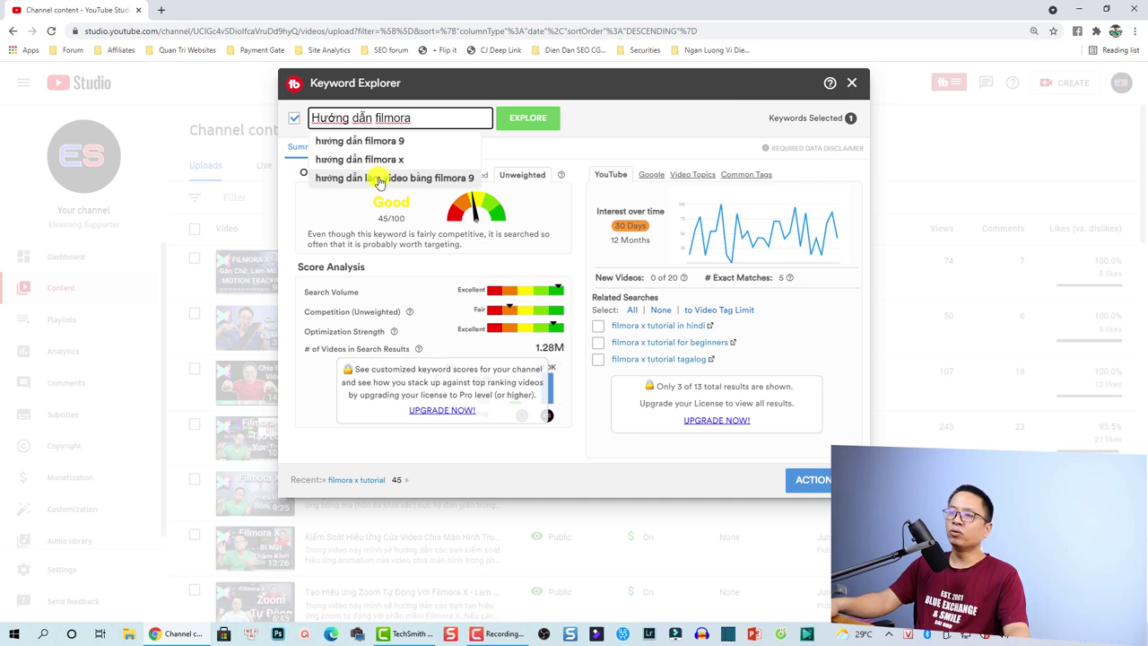
pyautogui.click(523, 117)
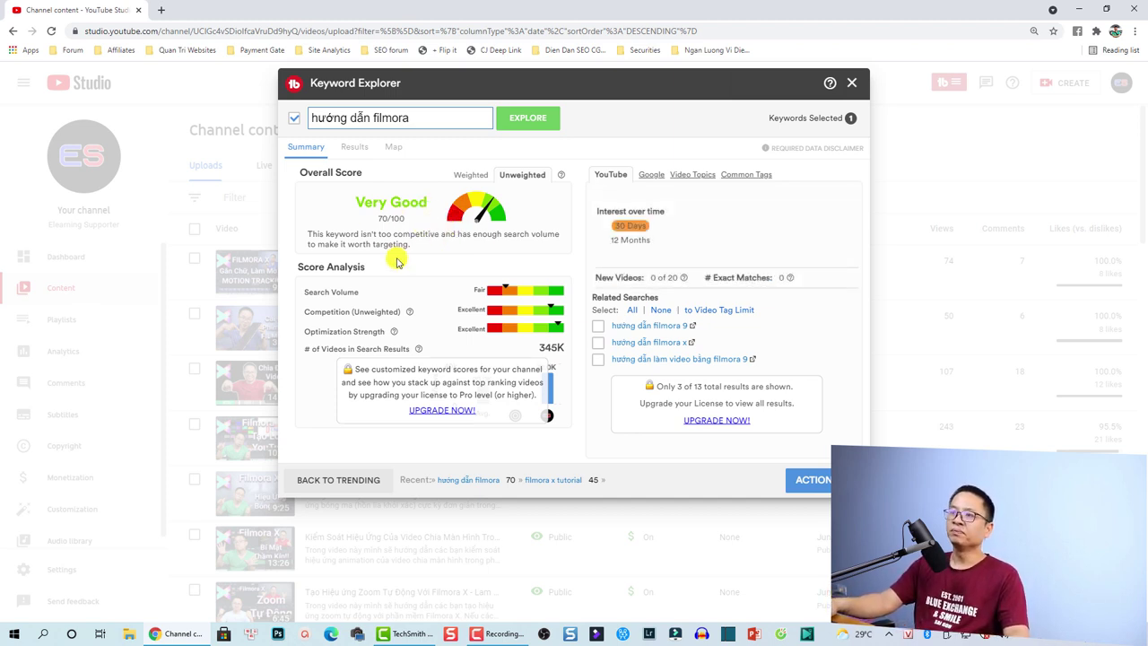
# Step: Check the keyword's Google, Video Topics and Common Tags data, and try to view its Weighted score
pyautogui.click(652, 177)
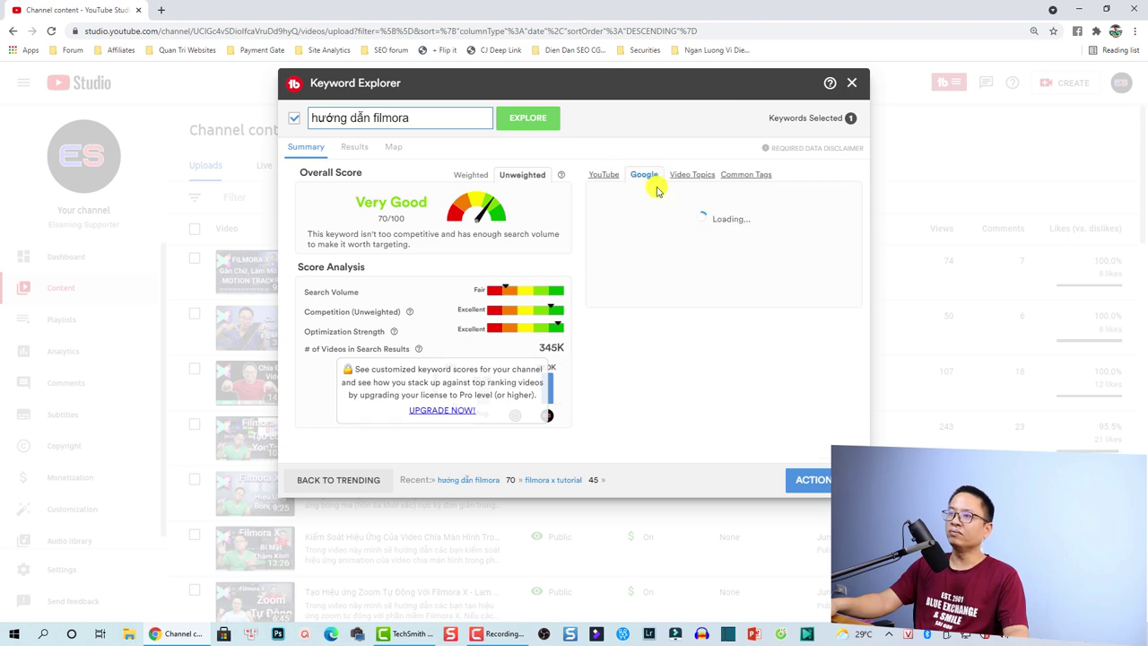
pyautogui.click(683, 176)
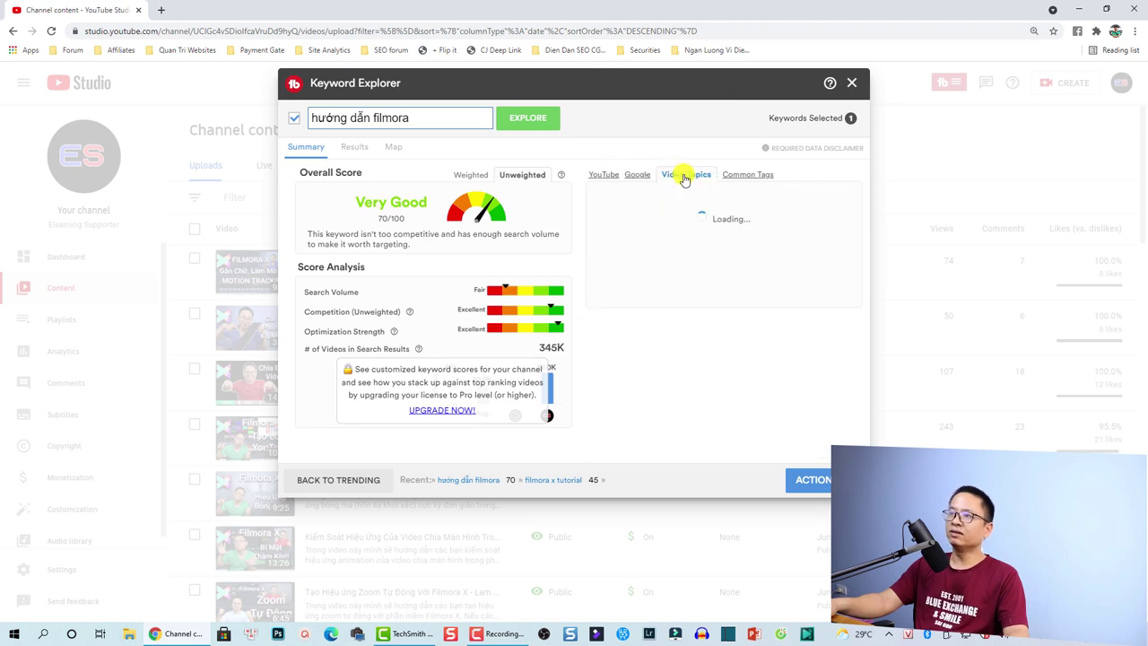
pyautogui.click(737, 176)
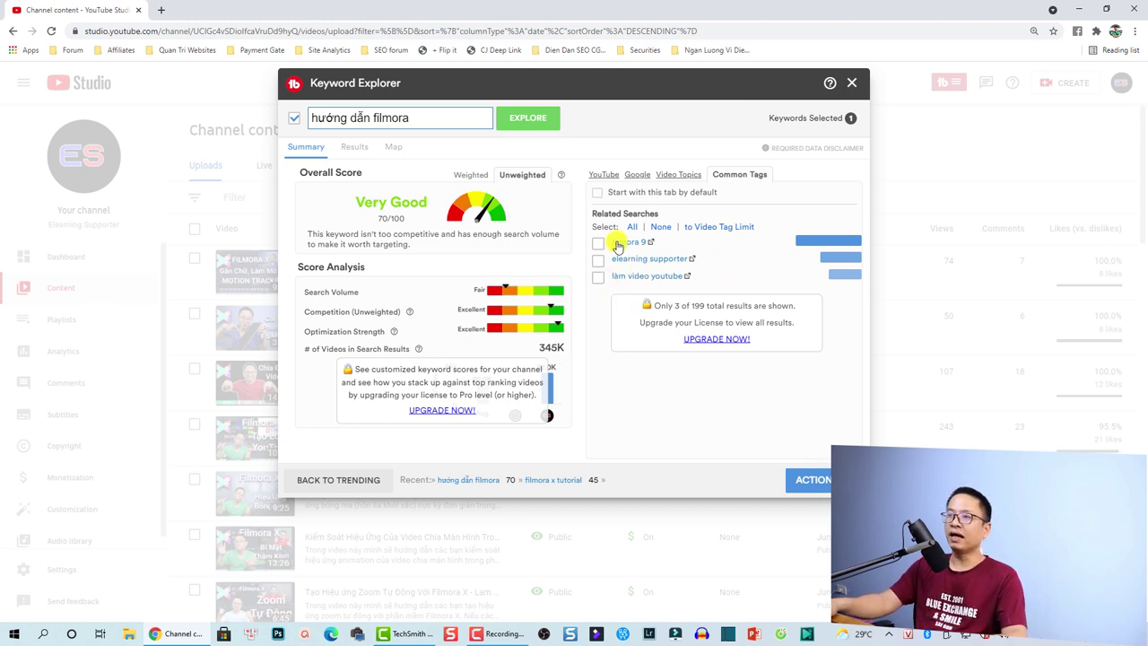
pyautogui.click(470, 175)
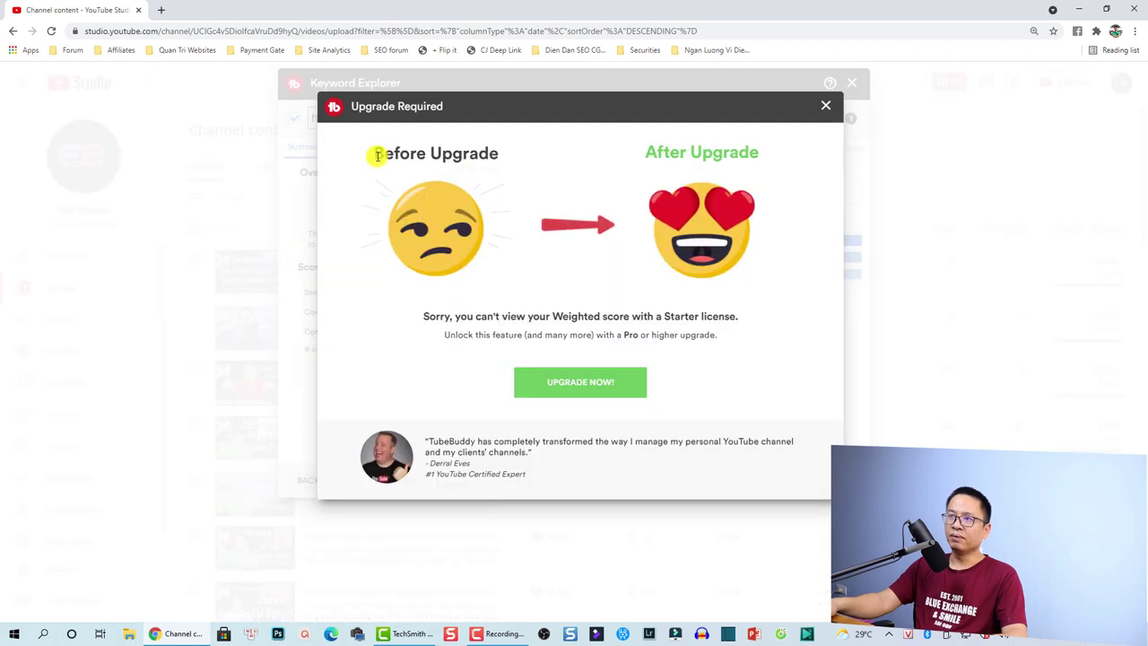
pyautogui.click(823, 111)
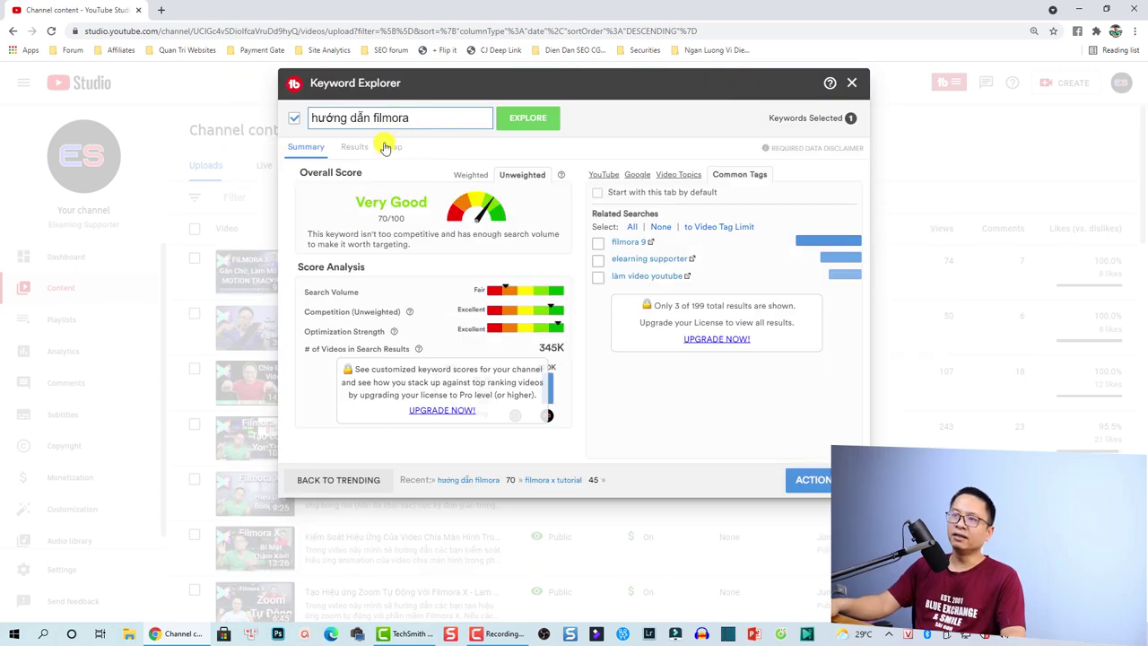
# Step: Examine the top-ranking videos and their channels in the search results for "hướng dẫn filmora"
pyautogui.click(357, 149)
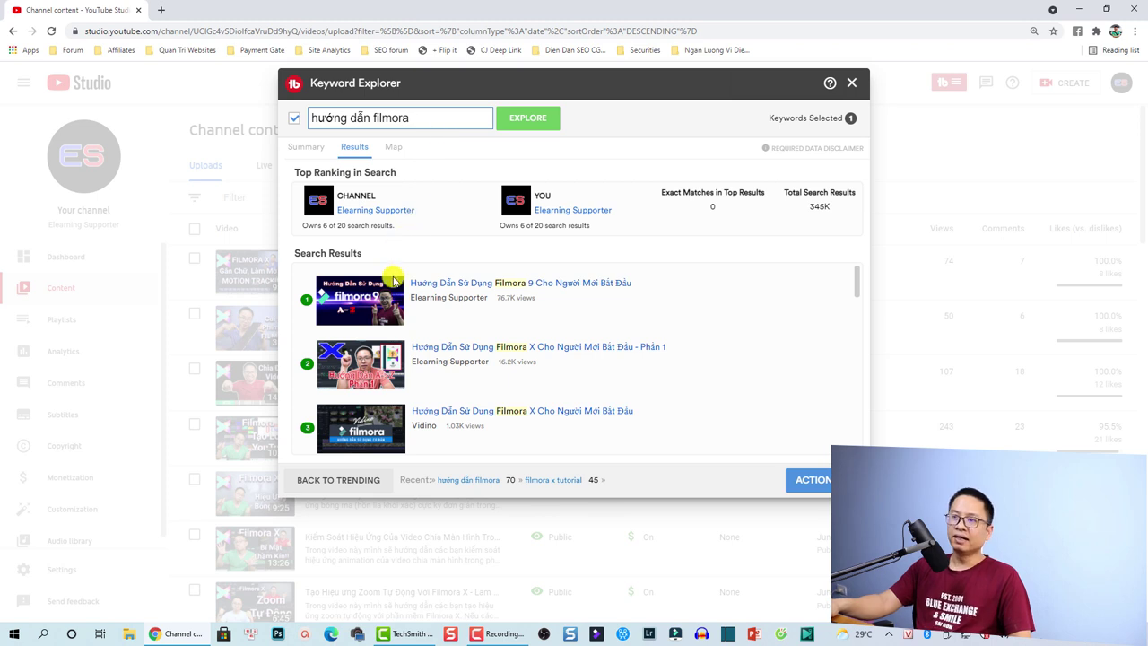
pyautogui.scroll(-3, 386, 282)
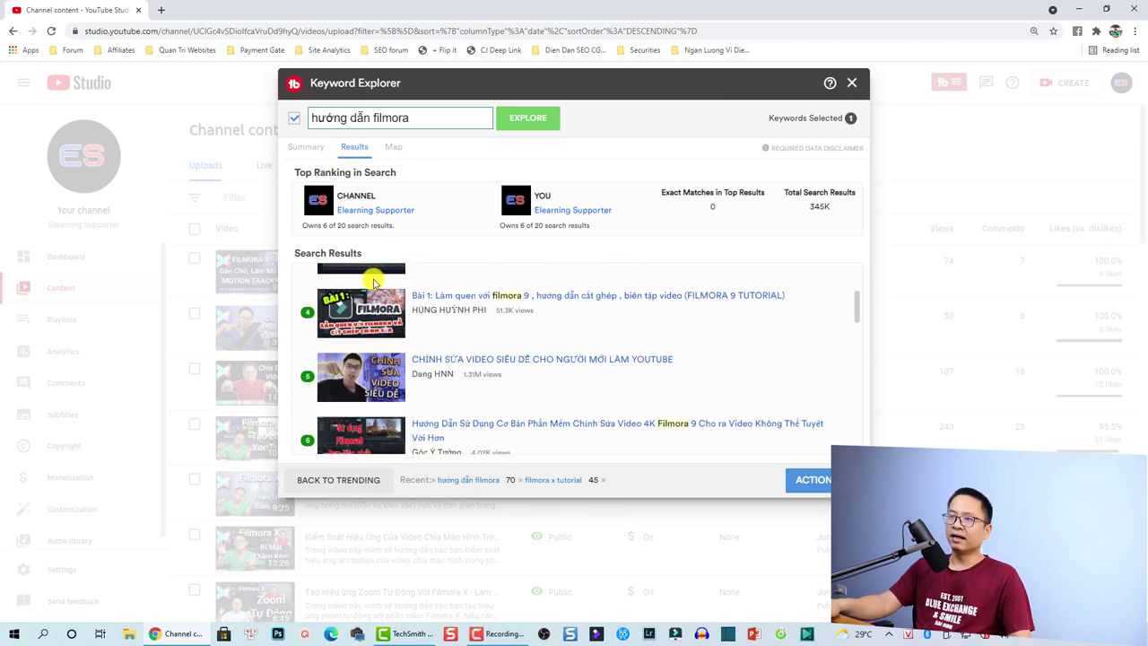
pyautogui.scroll(2, 377, 287)
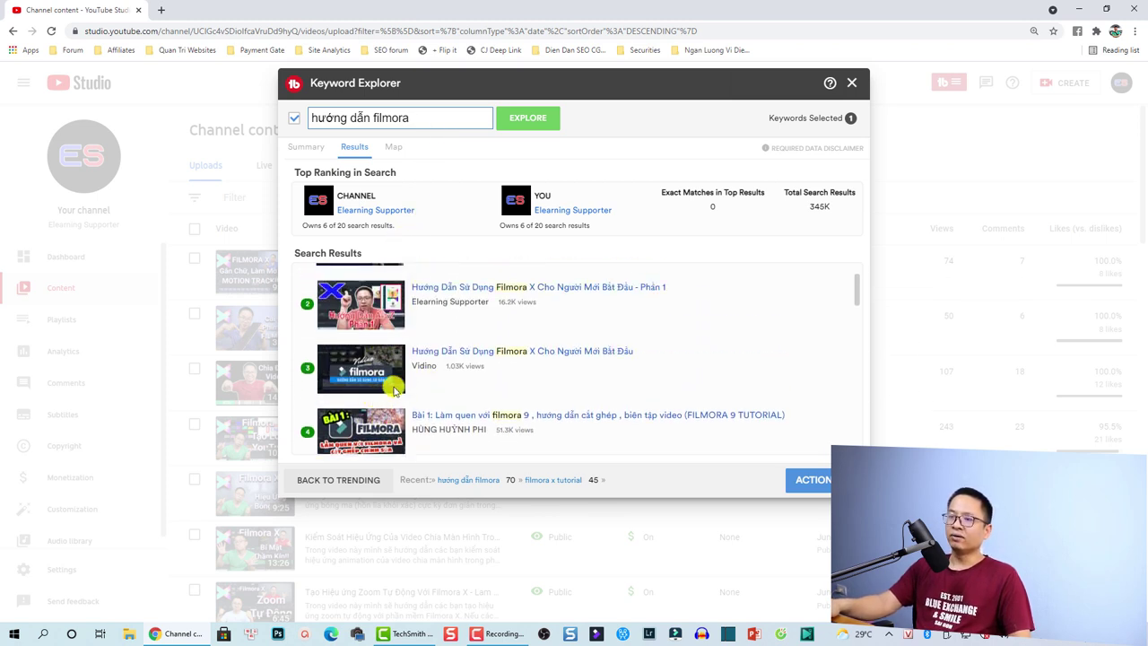
pyautogui.scroll(-2, 394, 389)
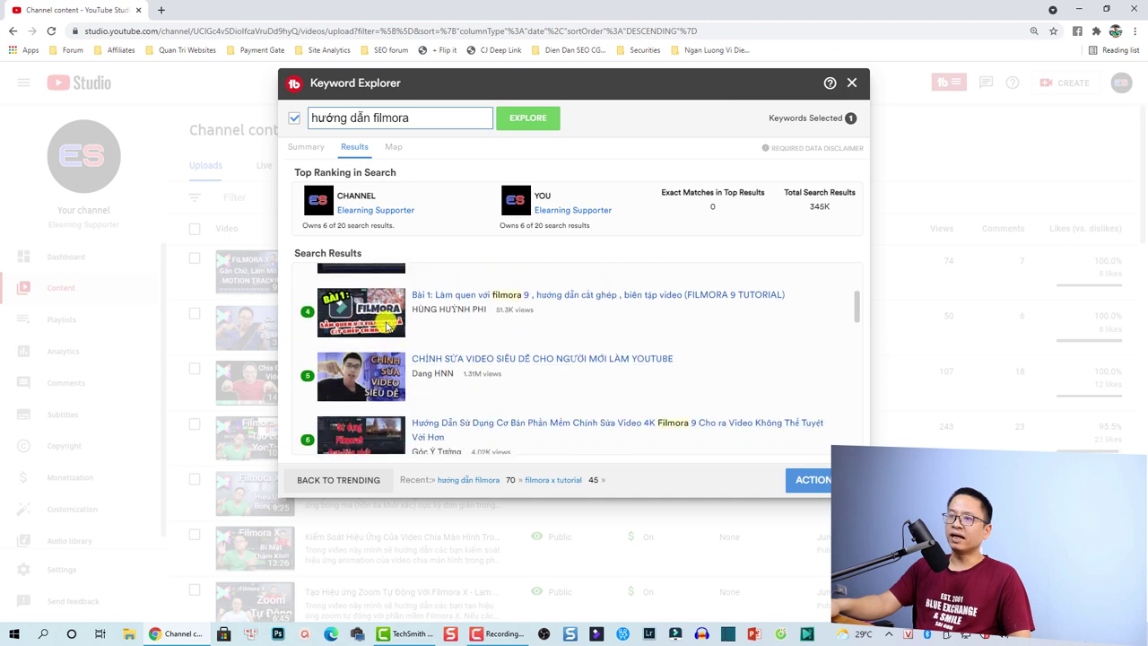
pyautogui.scroll(-1, 388, 328)
pyautogui.scroll(-3, 394, 323)
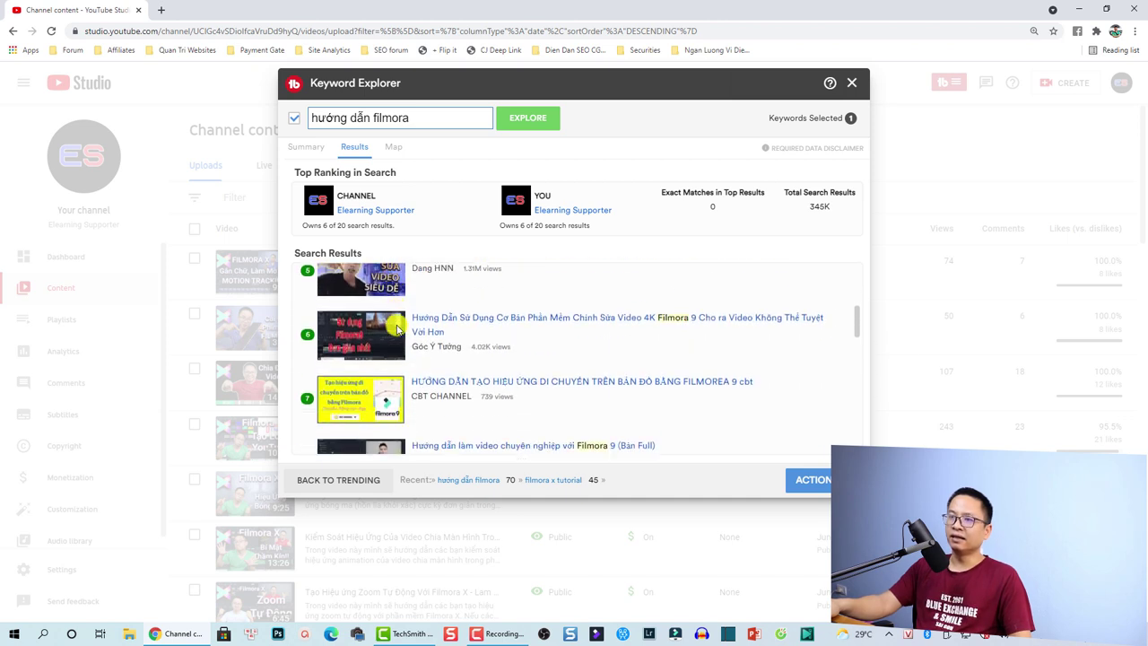
pyautogui.scroll(-7, 395, 314)
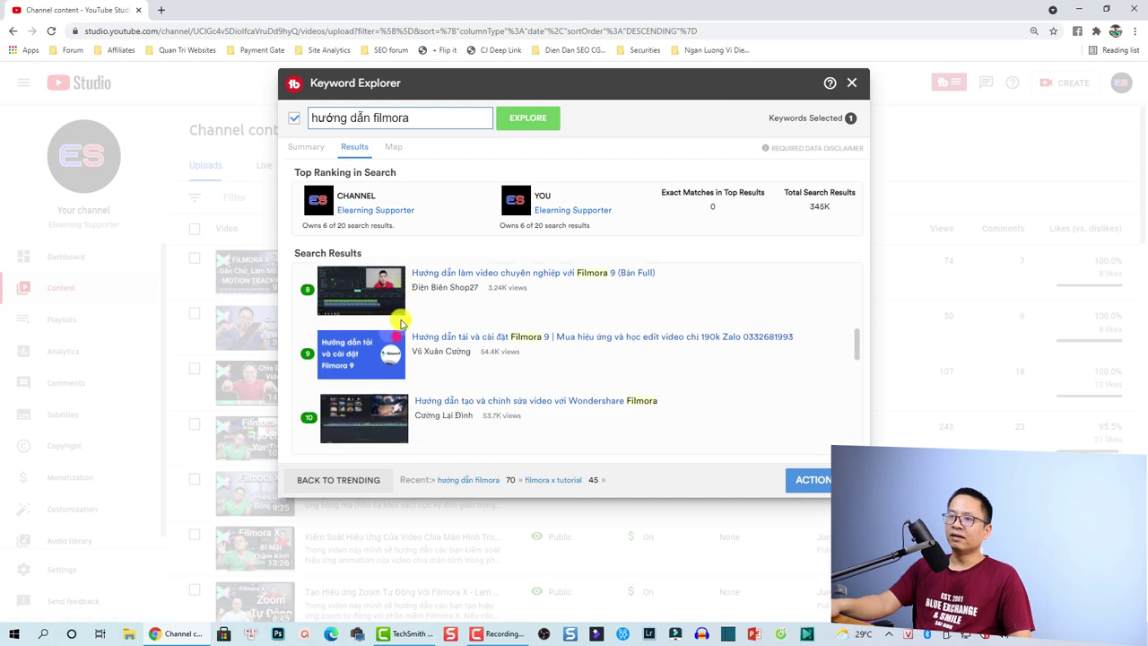
pyautogui.scroll(-2, 401, 323)
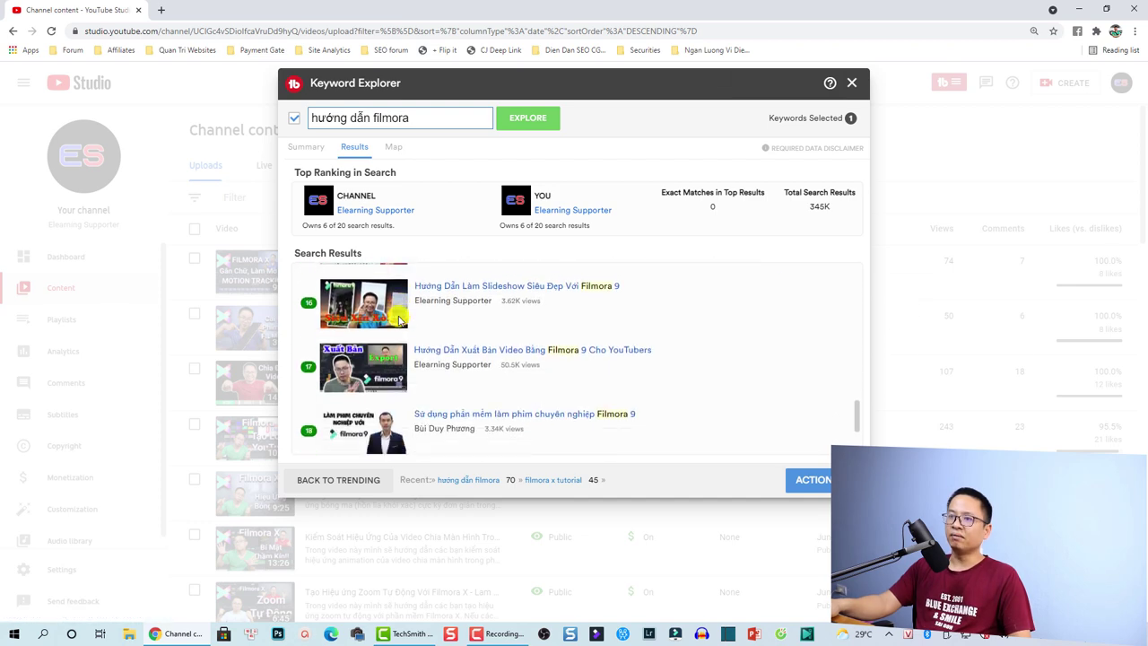
pyautogui.scroll(2, 421, 341)
pyautogui.scroll(-2, 386, 359)
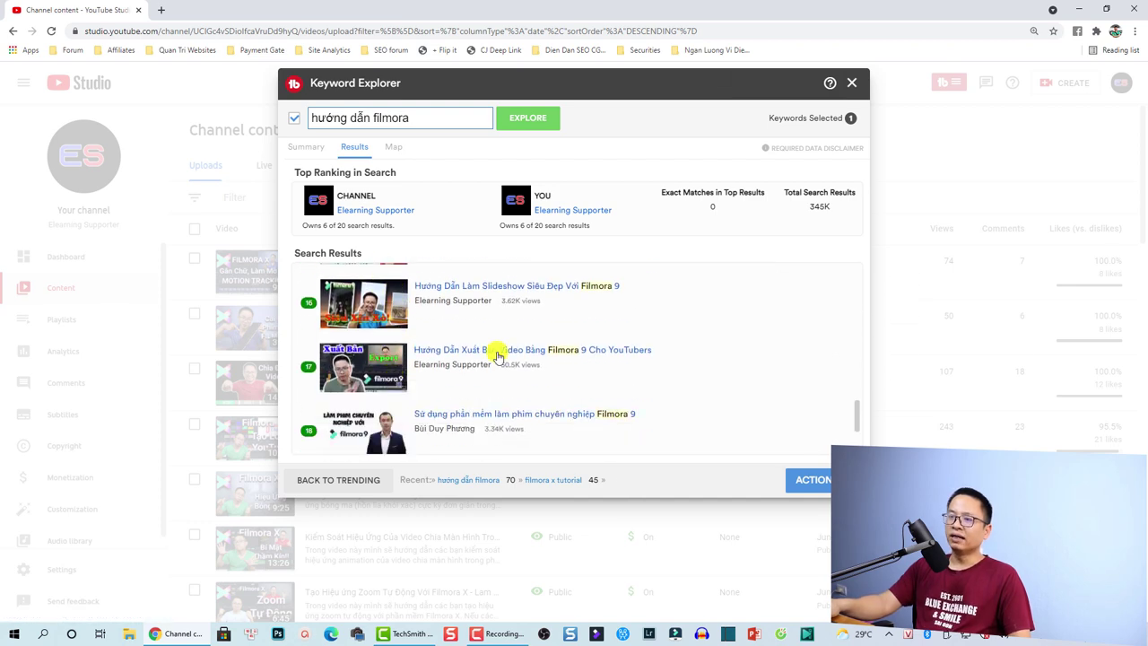
pyautogui.scroll(-2, 398, 398)
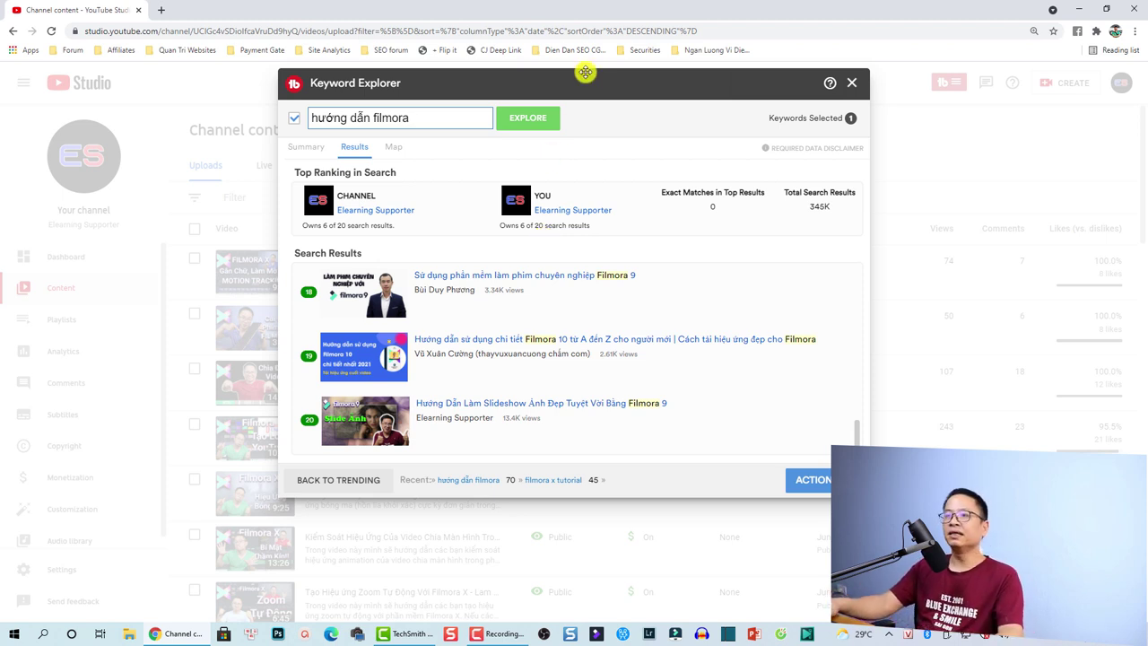
# Step: Analyse the keyword "filmora 9" in the Keyword Explorer and check its Unweighted overall score
pyautogui.moveTo(370, 118); pyautogui.dragTo(287, 120)
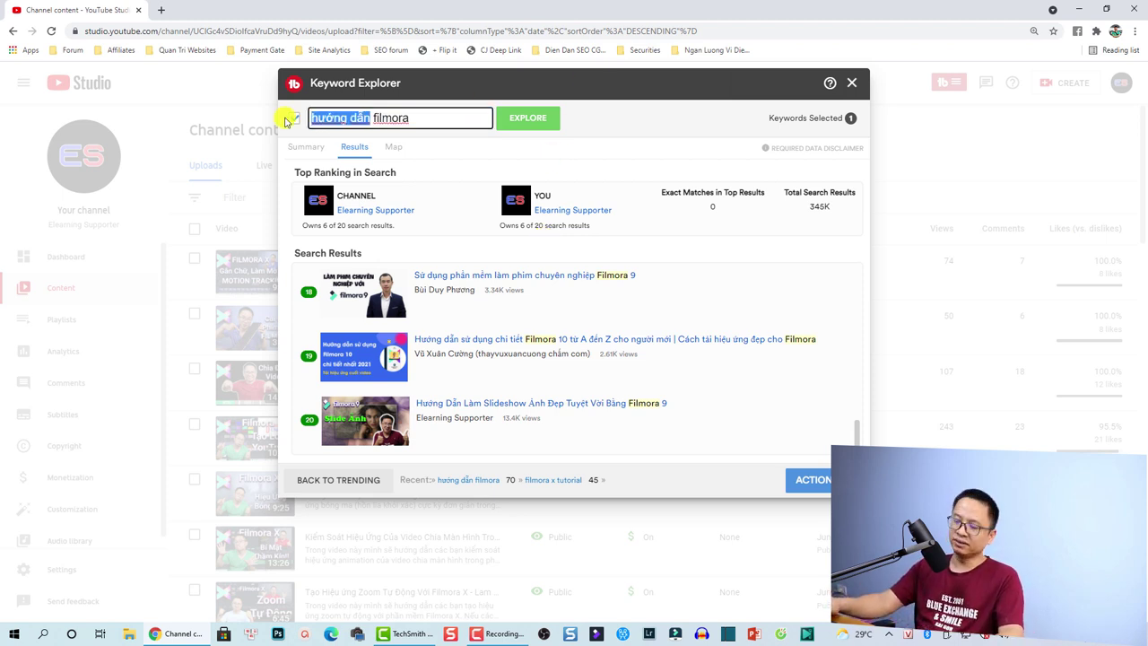
pyautogui.press('BackSpace')
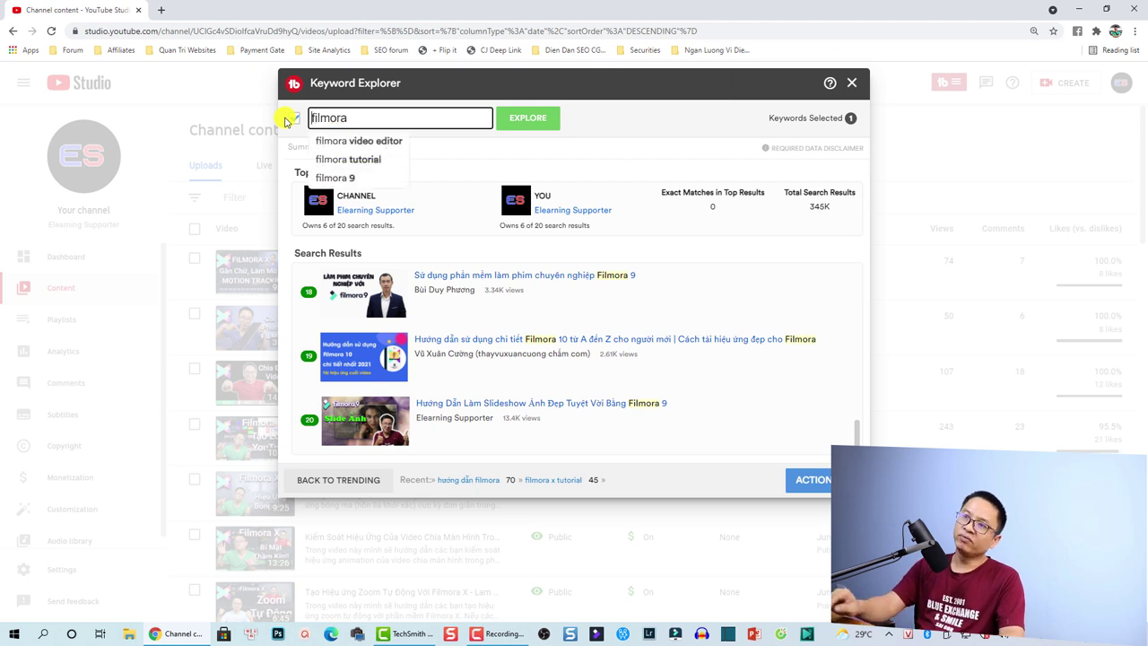
pyautogui.click(366, 122)
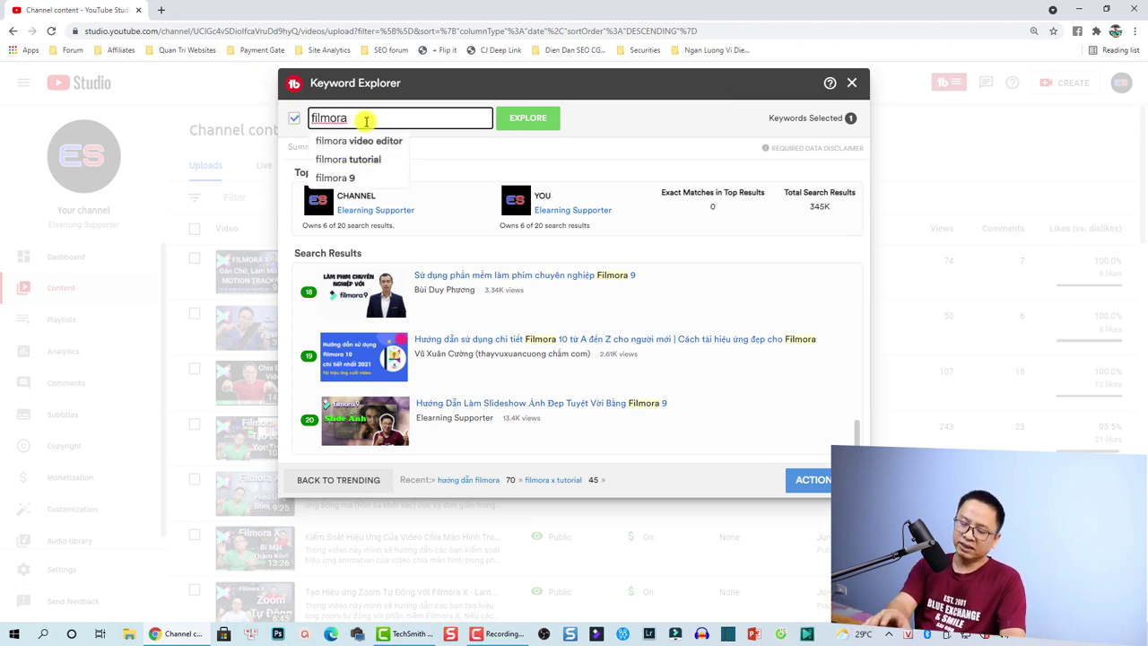
pyautogui.write('9')
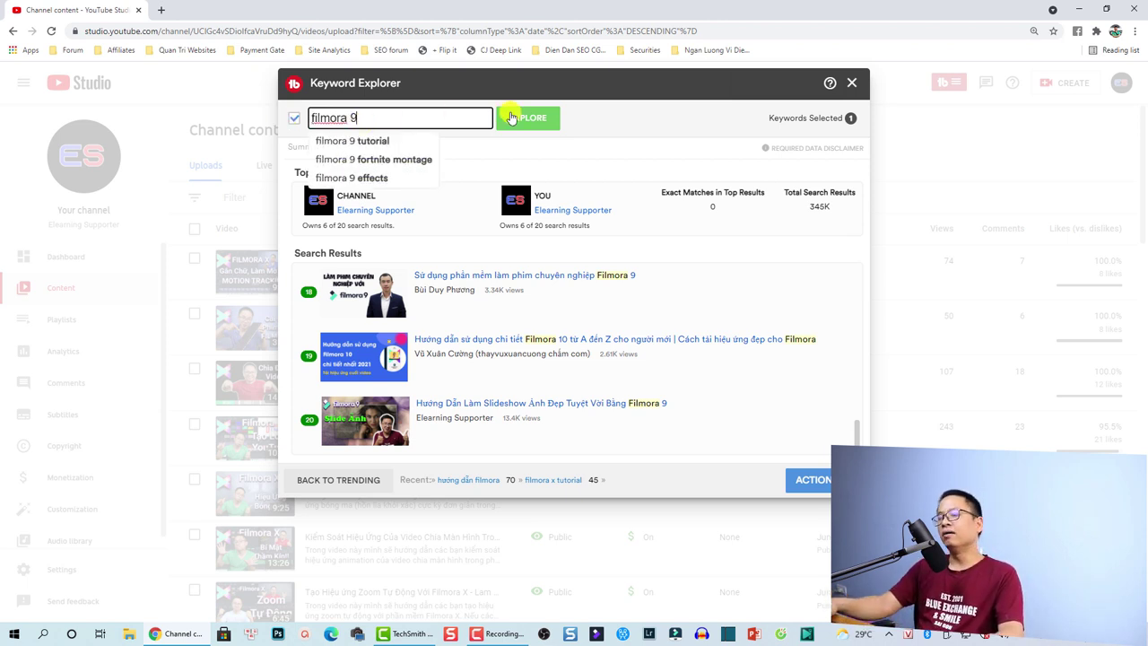
pyautogui.click(537, 117)
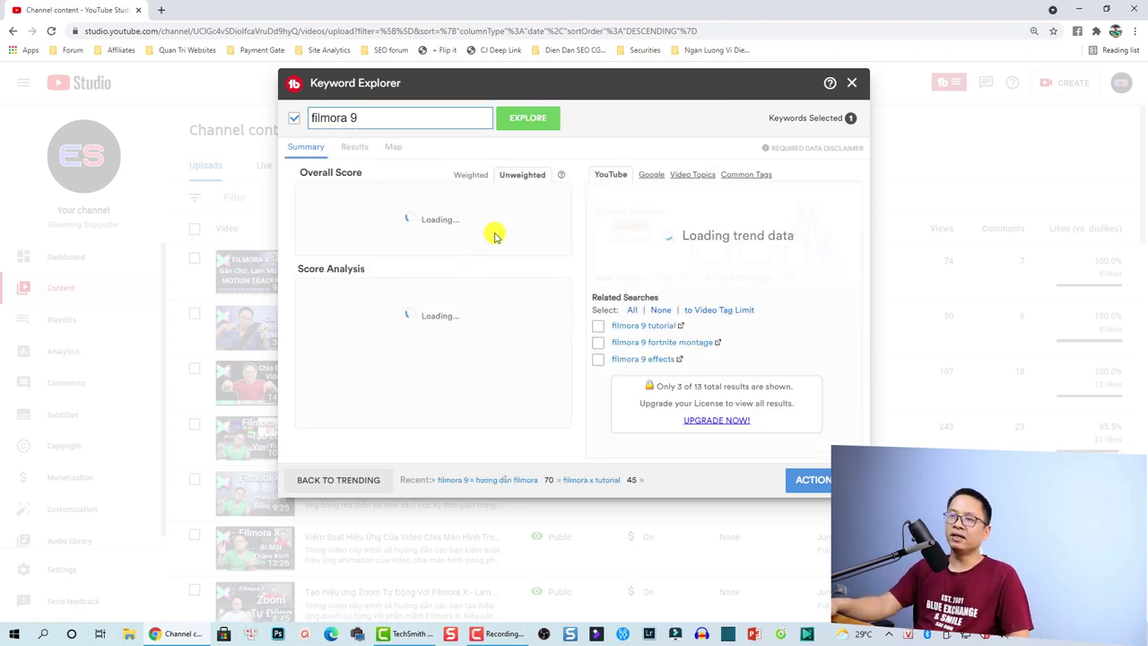
pyautogui.click(525, 181)
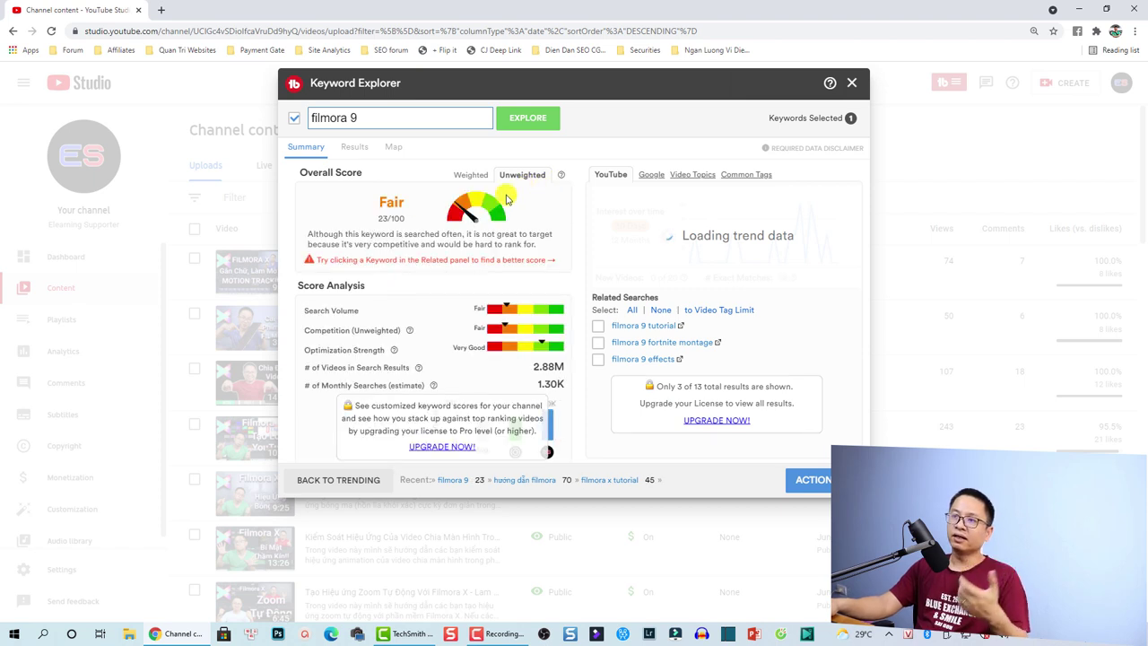
# Step: Analyse the keyword "filmora9" without a space and review its top-ranking videos in the search results
pyautogui.click(353, 117)
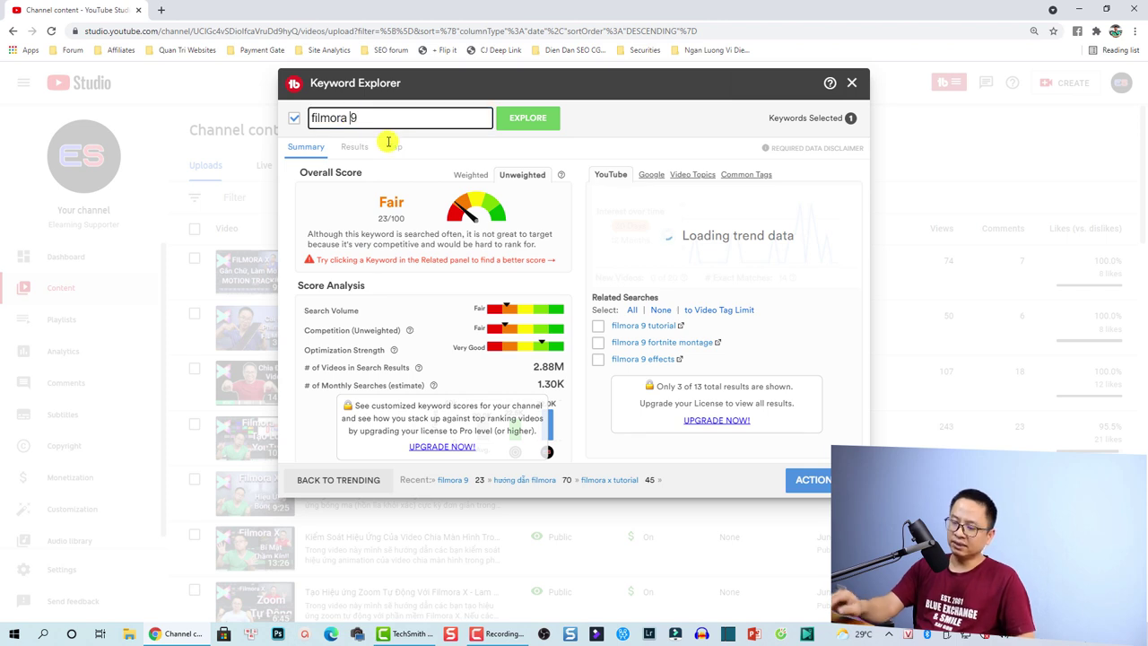
pyautogui.press('BackSpace')
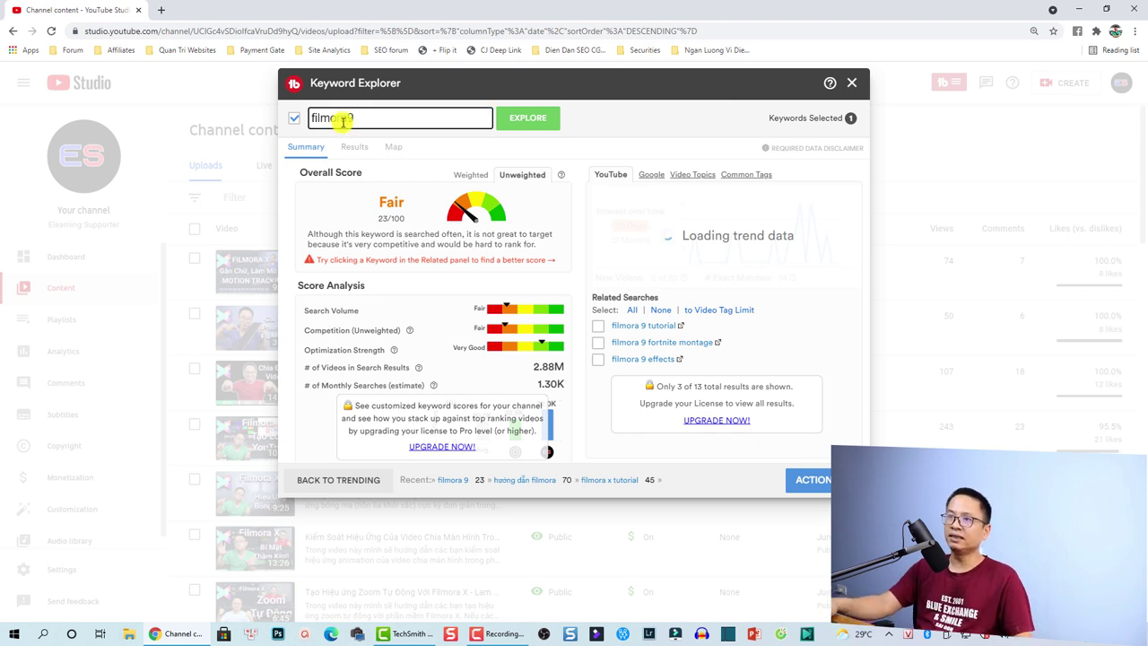
pyautogui.click(533, 120)
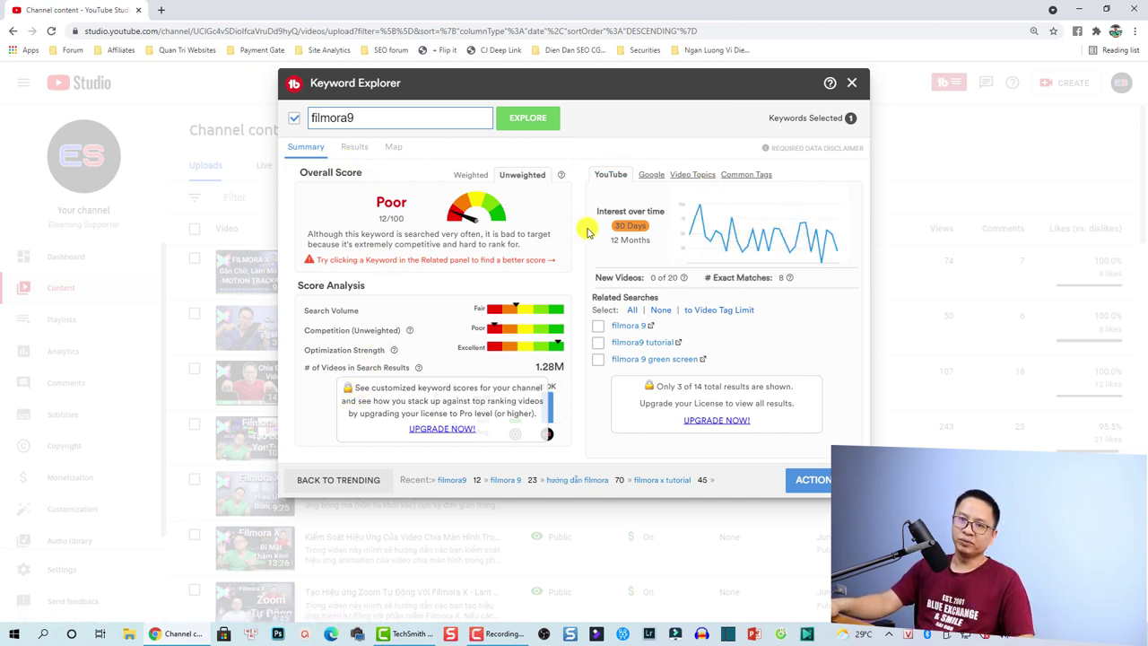
pyautogui.click(355, 147)
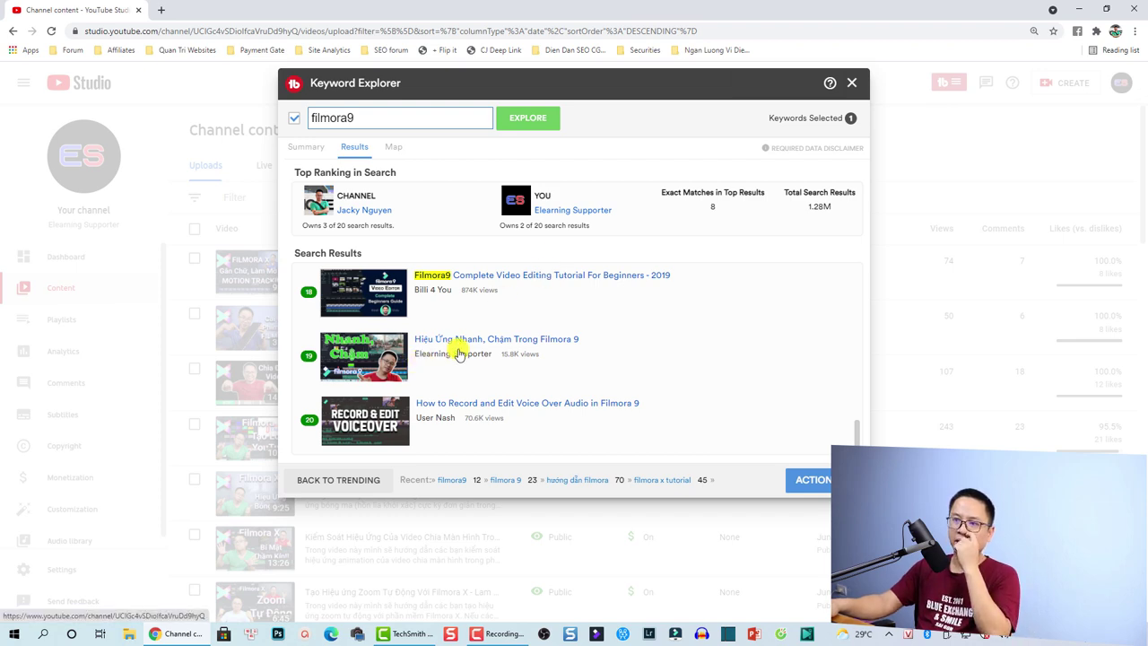
pyautogui.scroll(1, 469, 363)
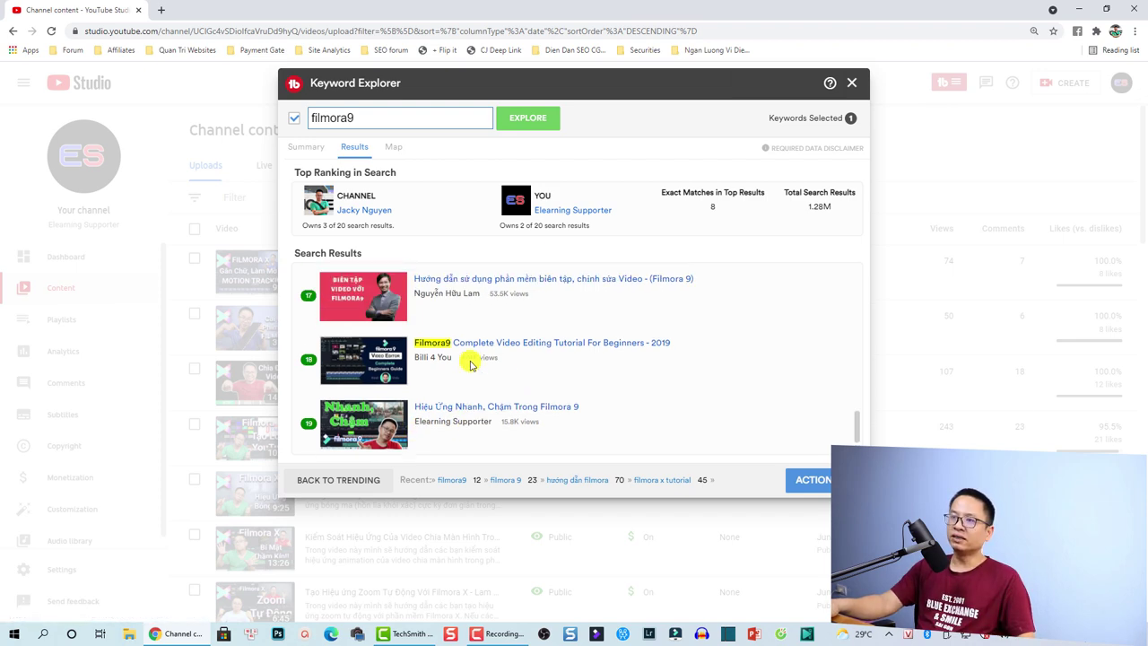
pyautogui.scroll(16, 469, 363)
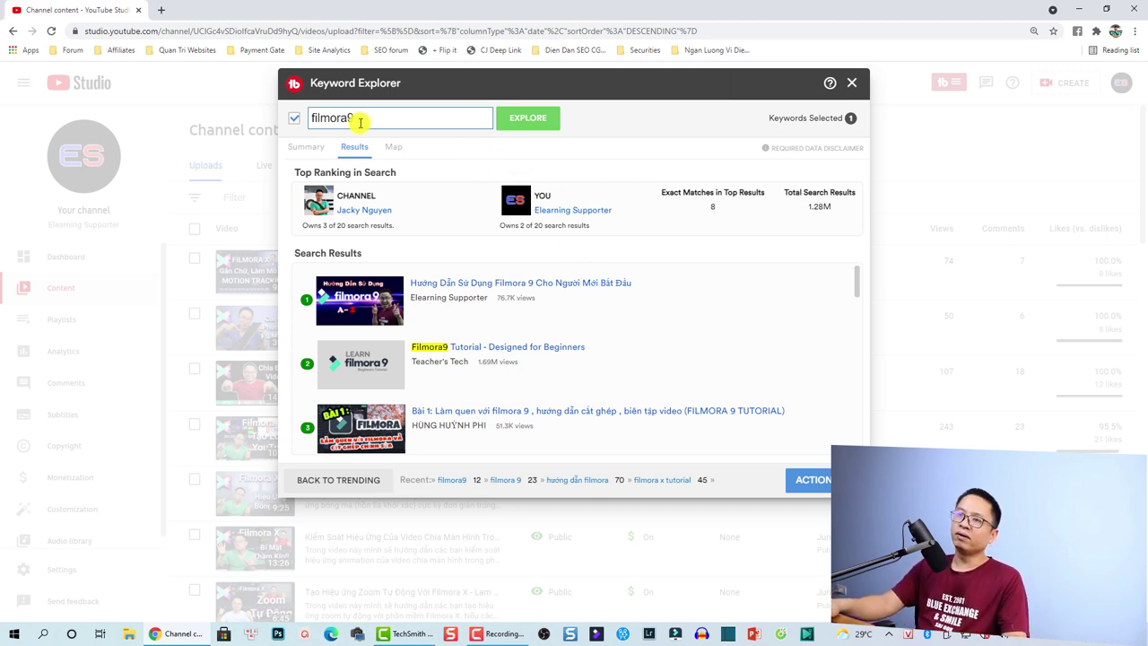
# Step: Enter "Du lịch suối tiên" as the keyword and analyse the suggestion "du lịch suối tiên 18 tầng địa ngục"
pyautogui.moveTo(359, 122); pyautogui.dragTo(308, 116)
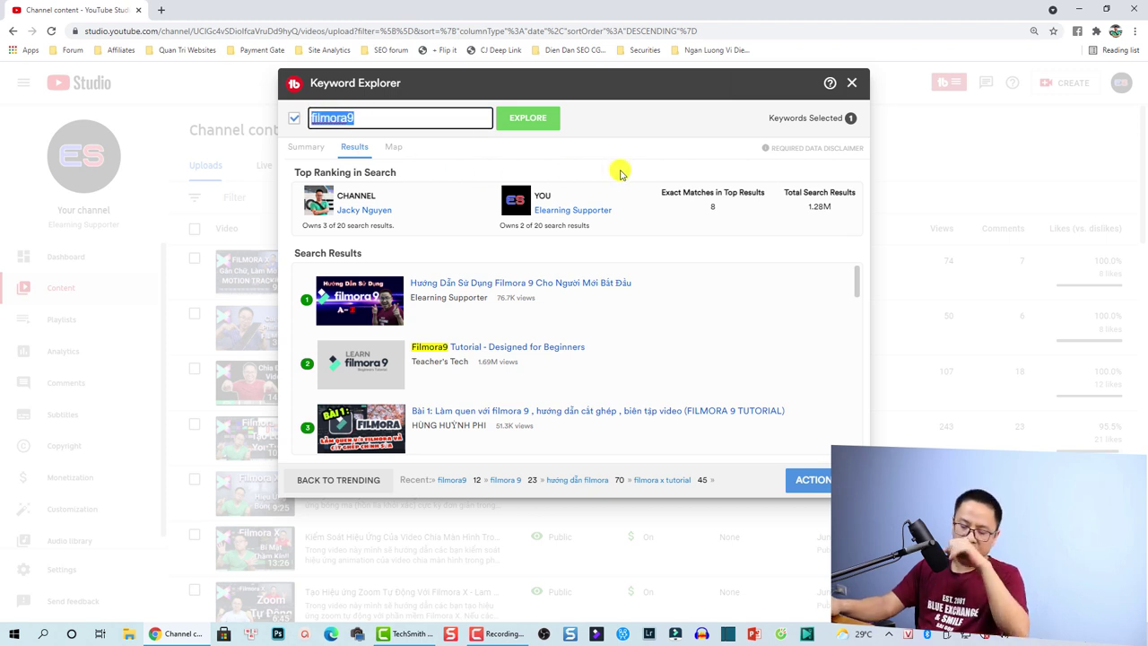
pyautogui.write('Du lịch')
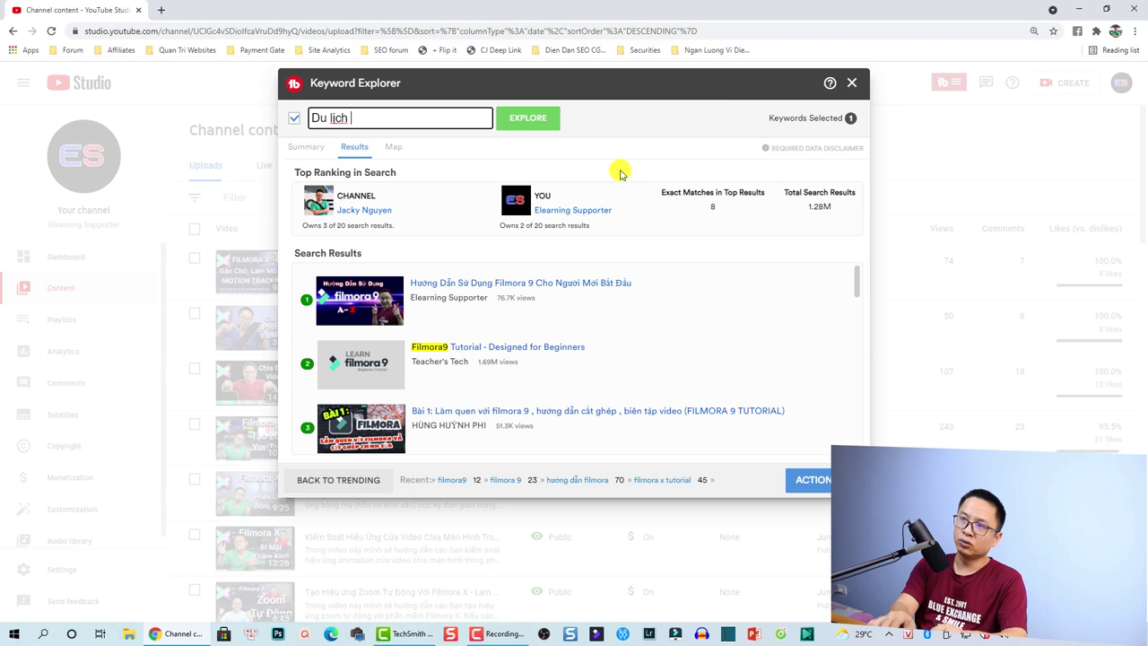
pyautogui.write('suối tiên')
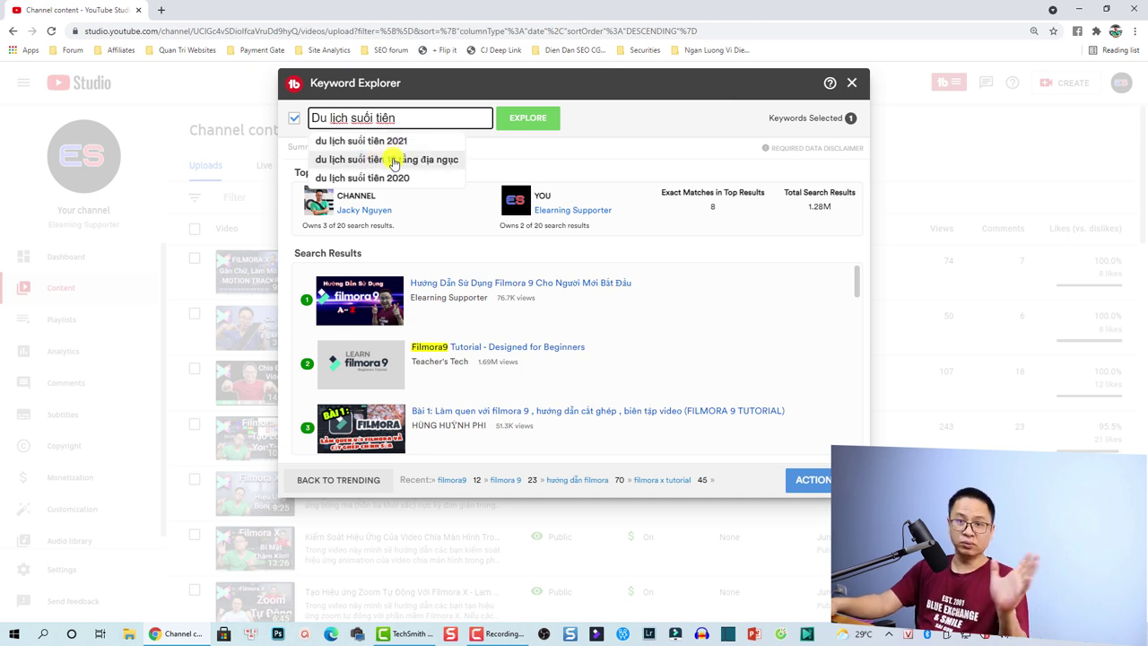
pyautogui.click(394, 160)
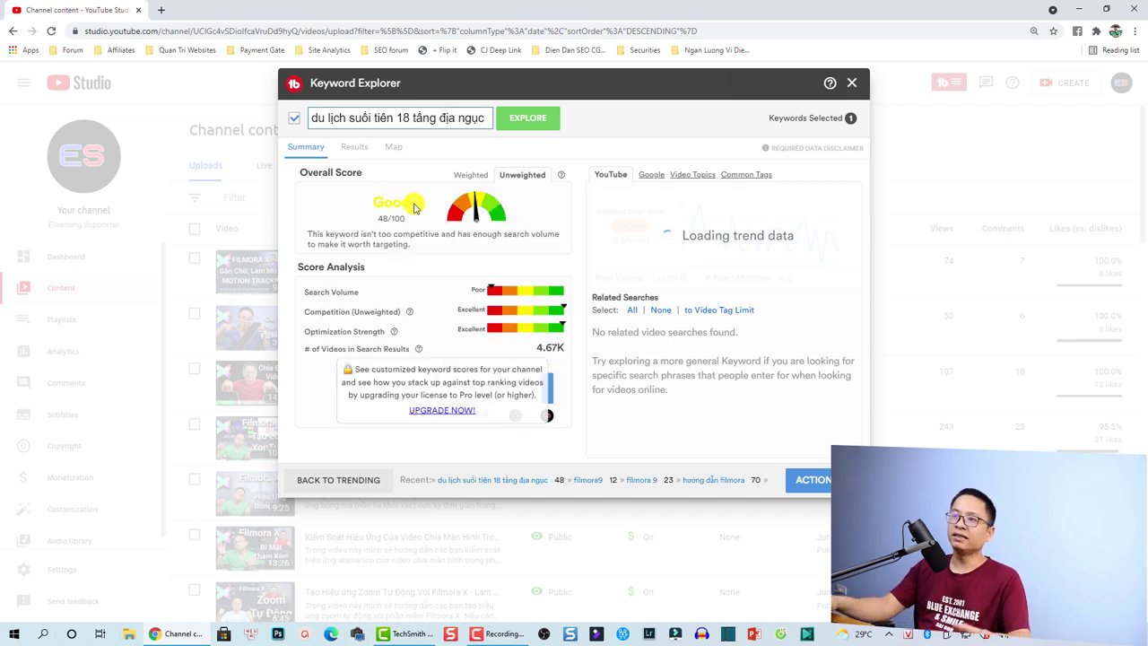
# Step: Examine the top-ranking videos for "du lịch suối tiên 18 tầng địa ngục", then close the Keyword Explorer
pyautogui.click(349, 148)
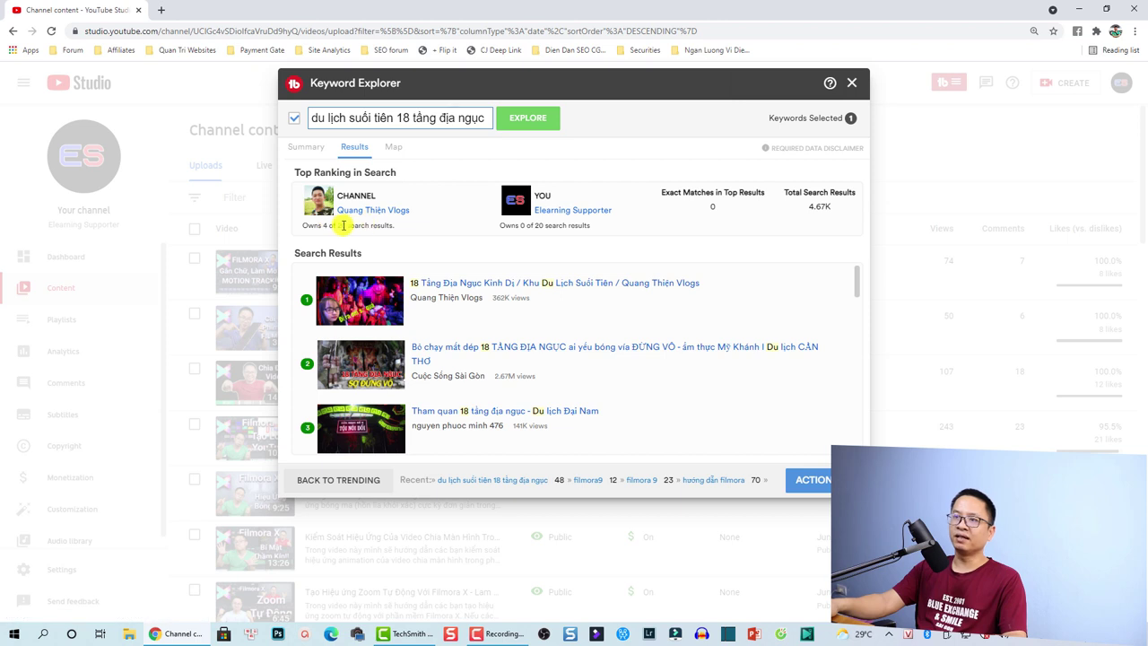
pyautogui.scroll(-1, 462, 314)
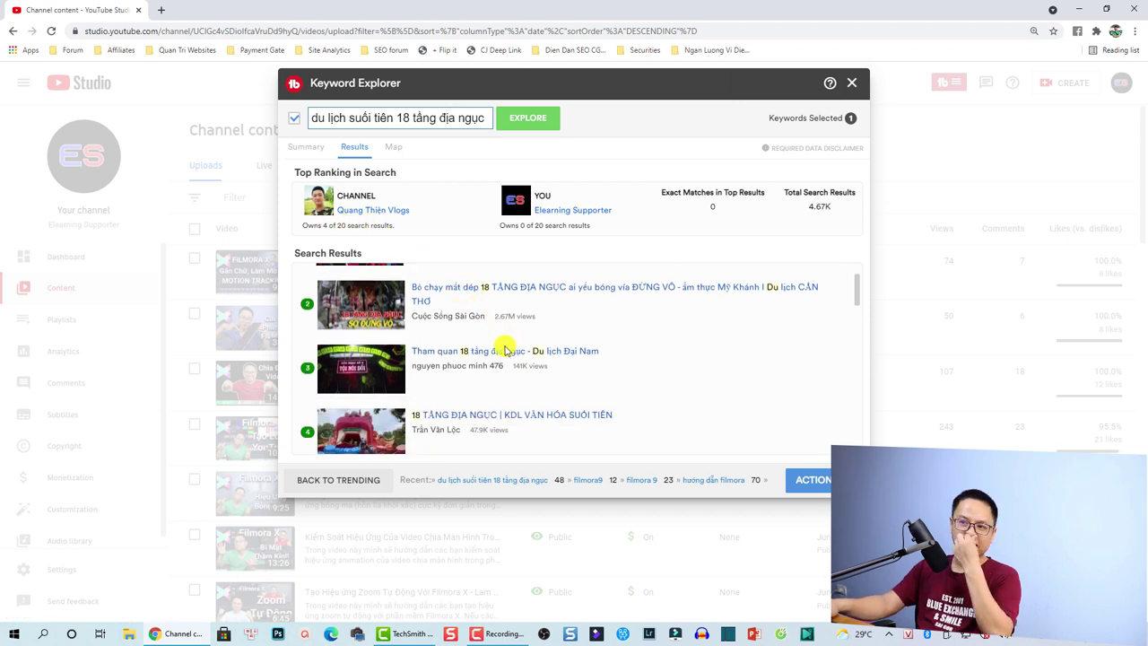
pyautogui.scroll(-1, 502, 355)
pyautogui.scroll(-3, 574, 323)
pyautogui.scroll(-3, 494, 359)
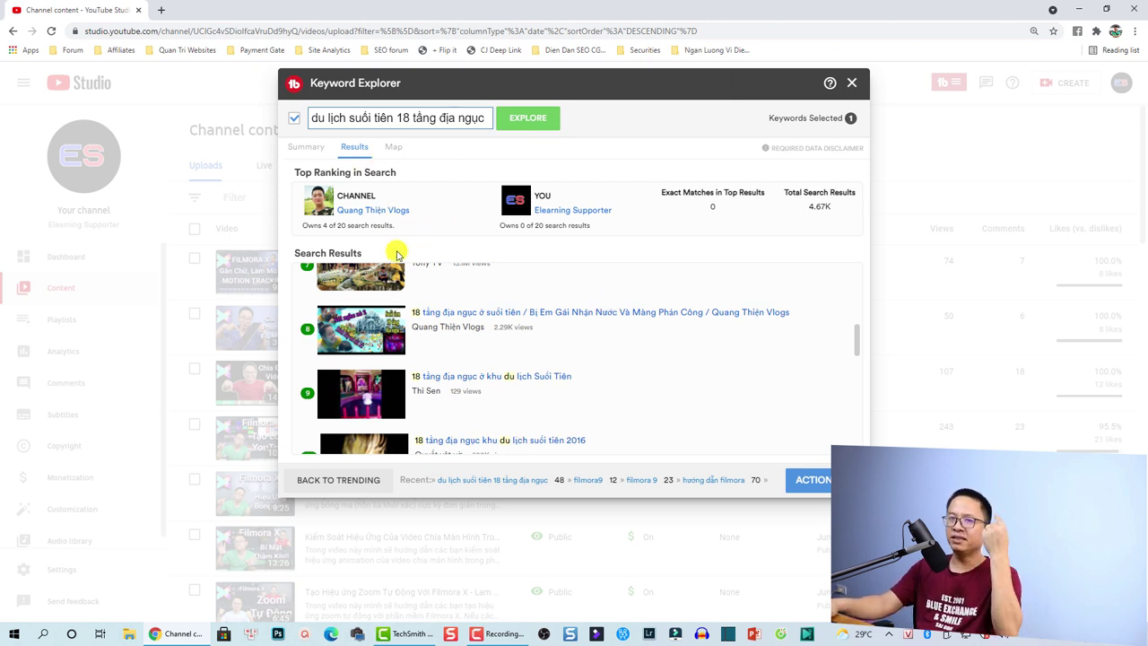
pyautogui.click(852, 88)
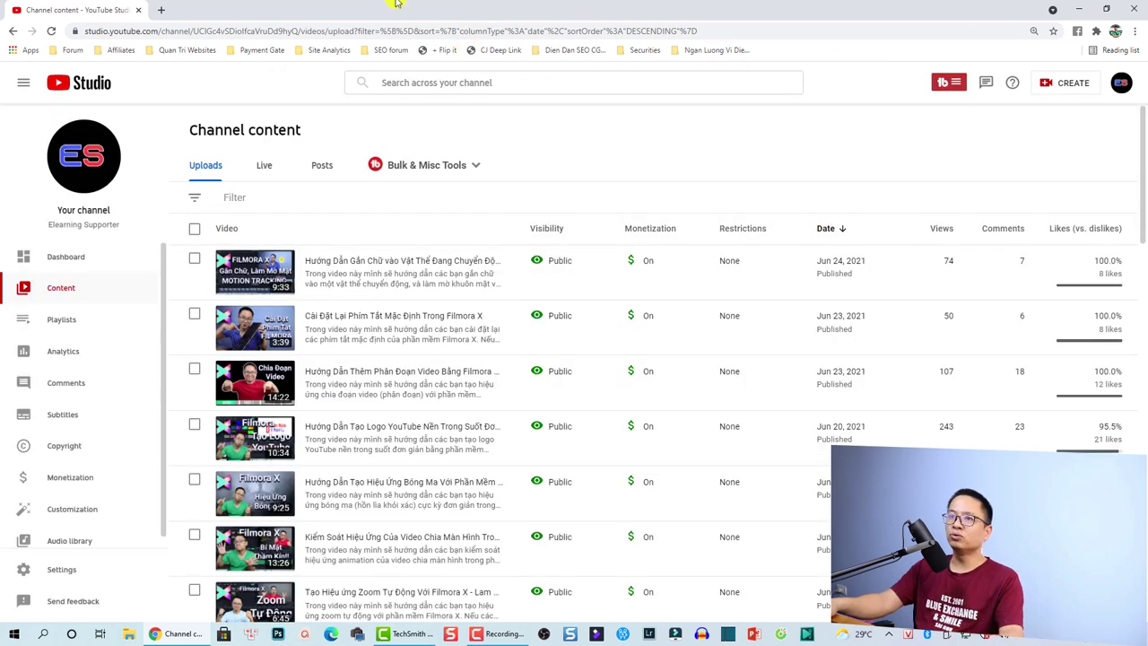
# Step: Open YouTube in a new browser tab and enter "du lịch suối tiên" in its search to bring up keyword suggestions
pyautogui.click(162, 10)
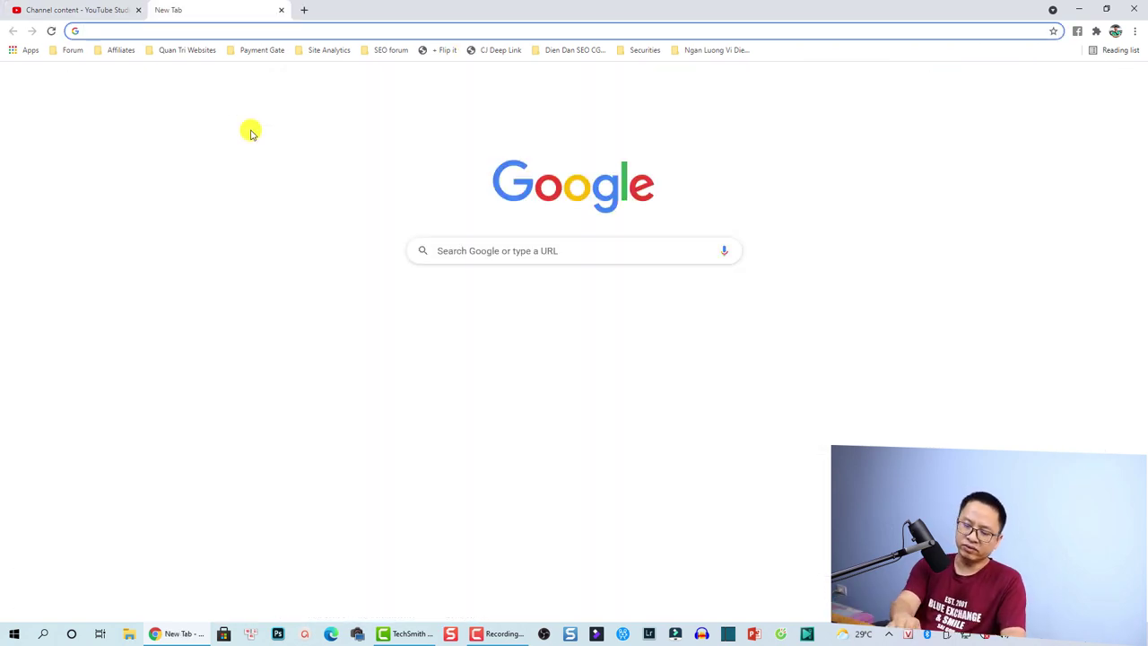
pyautogui.write('yo')
pyautogui.press('Return')
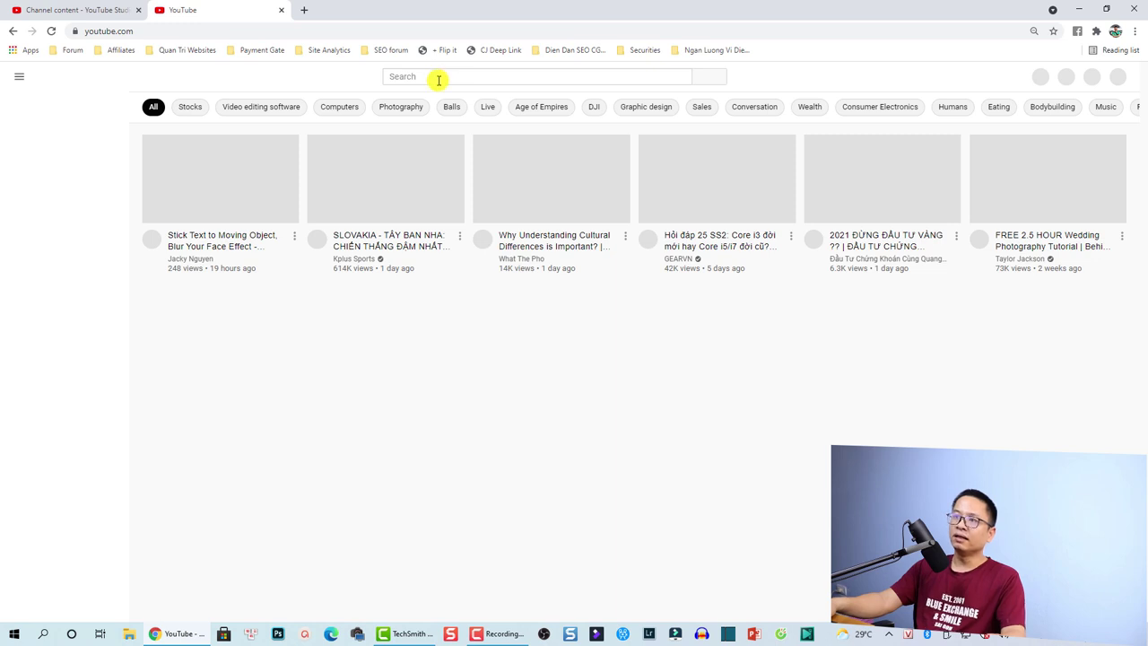
pyautogui.click(439, 80)
pyautogui.write('du')
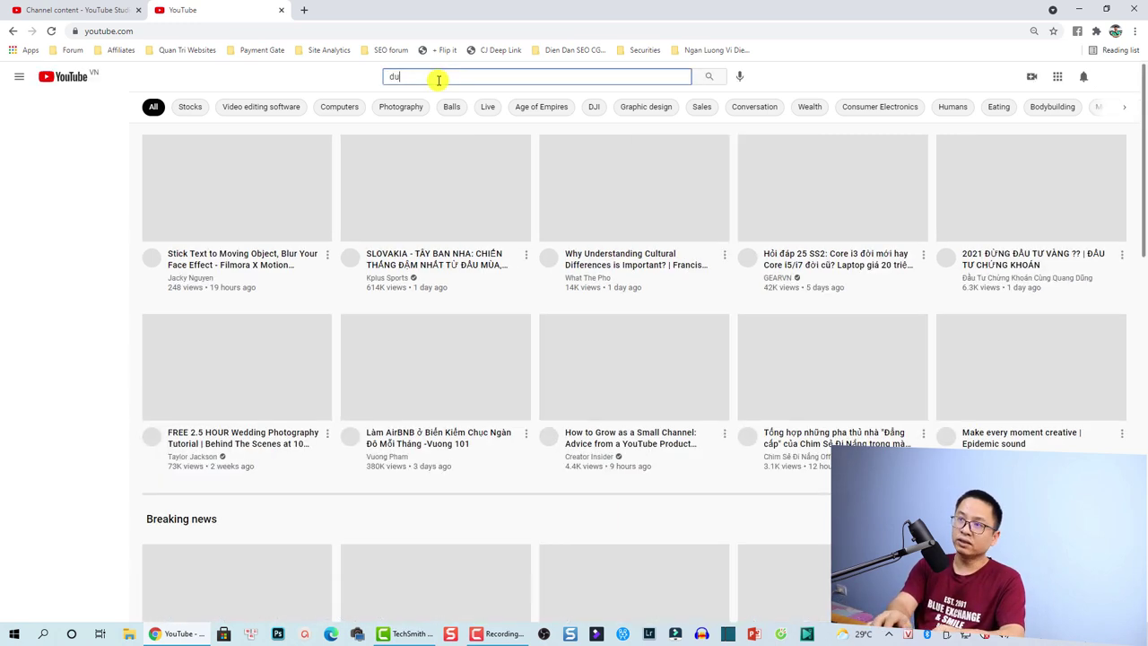
pyautogui.write(' lịch s')
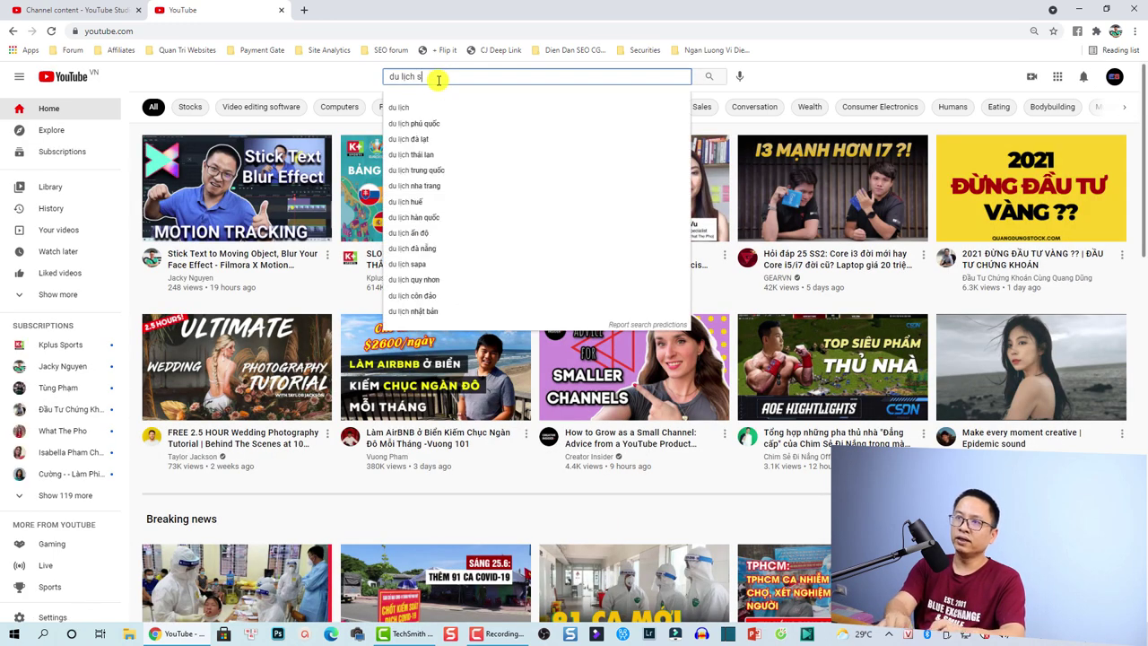
pyautogui.write('uố')
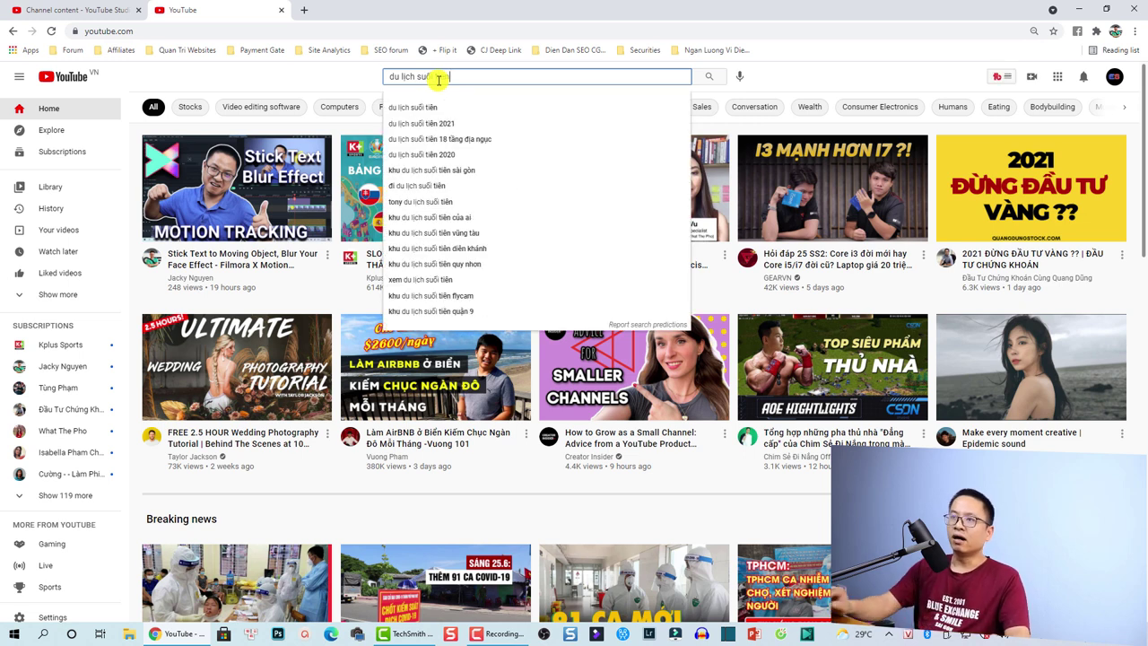
pyautogui.write('i tiên')
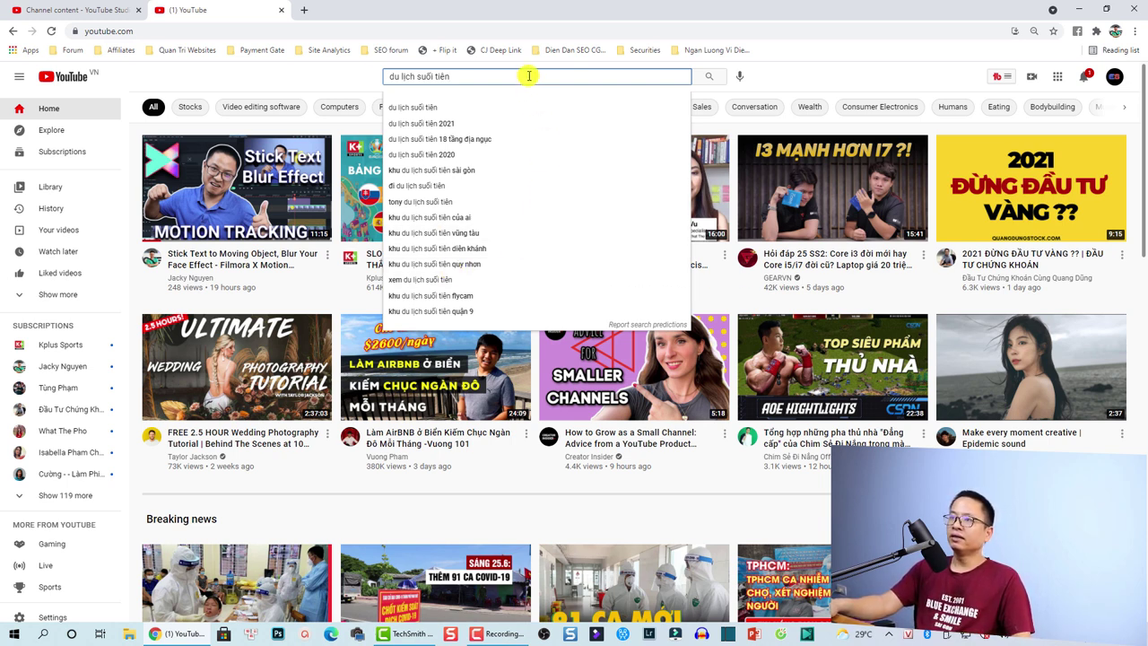
# Step: Open the TubeBuddy menu on YouTube and view the channel's recent milestones
pyautogui.click(1002, 77)
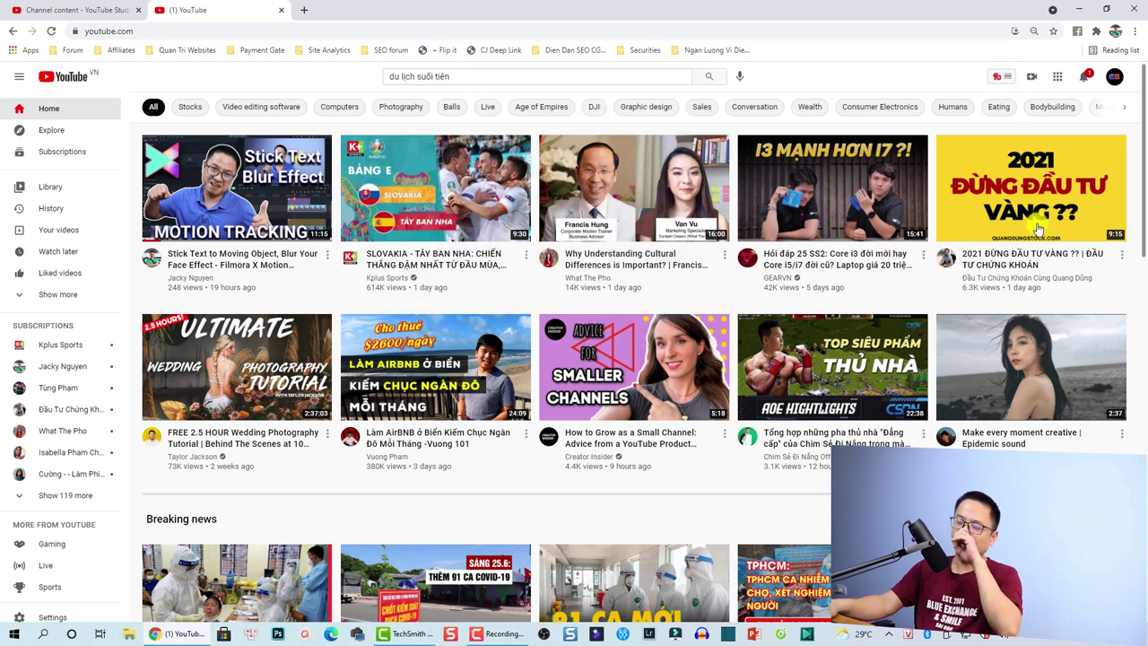
pyautogui.click(1003, 77)
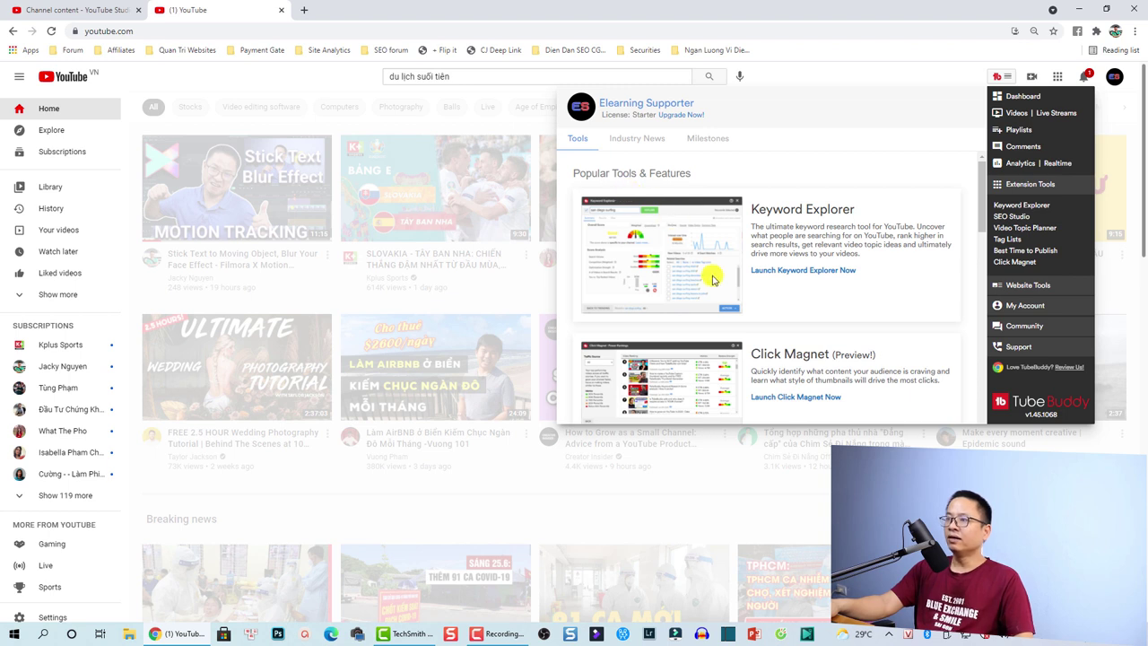
pyautogui.click(708, 142)
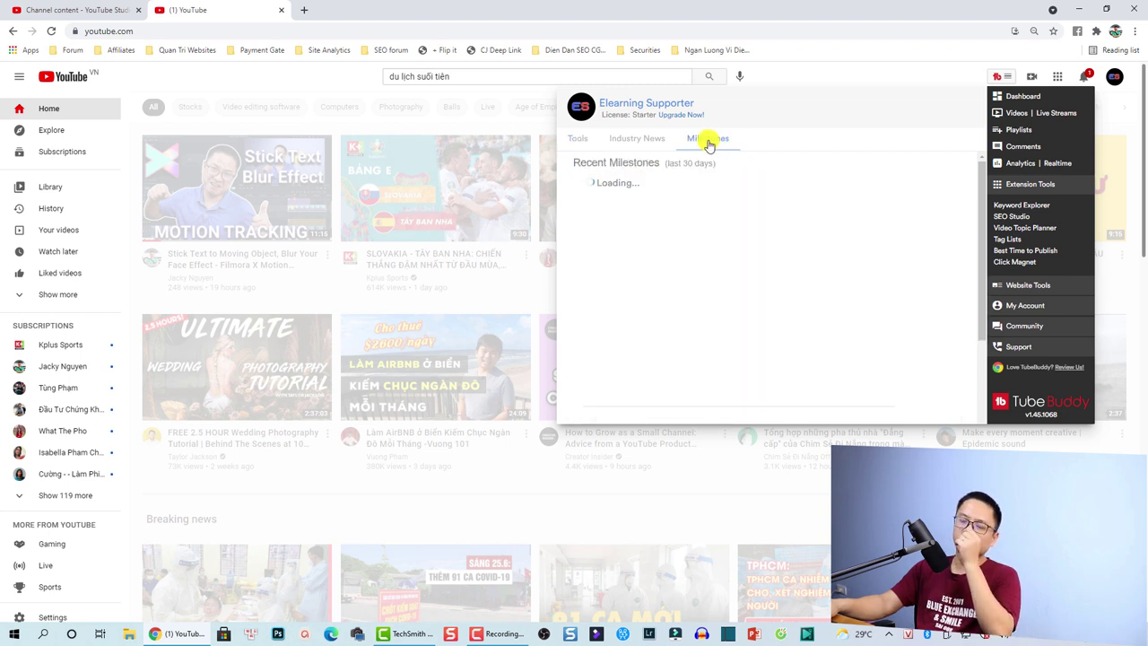